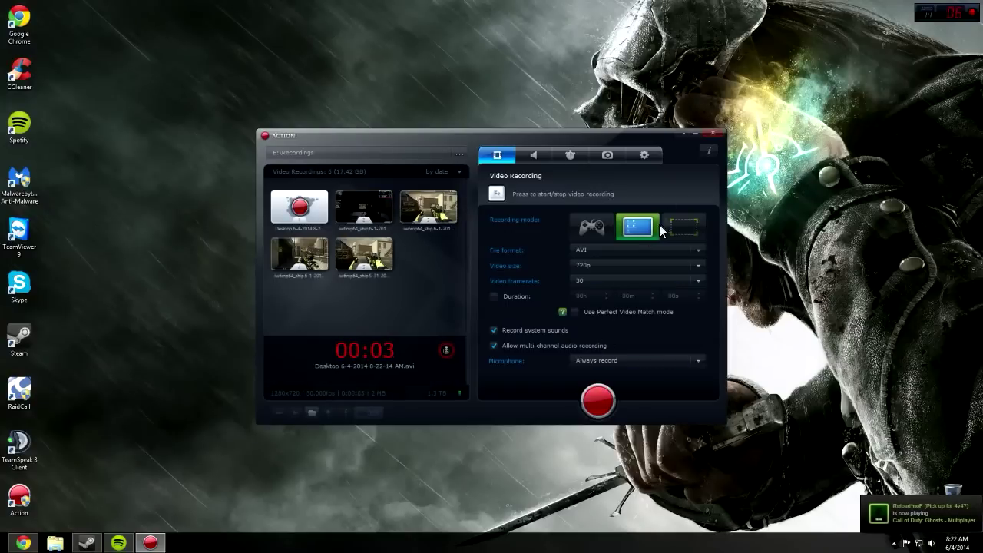
Step: Minimize the Action! screen recorder and drag the remaining windows aside on the desktop
{"action": "left_click", "coordinate": [695, 134]}
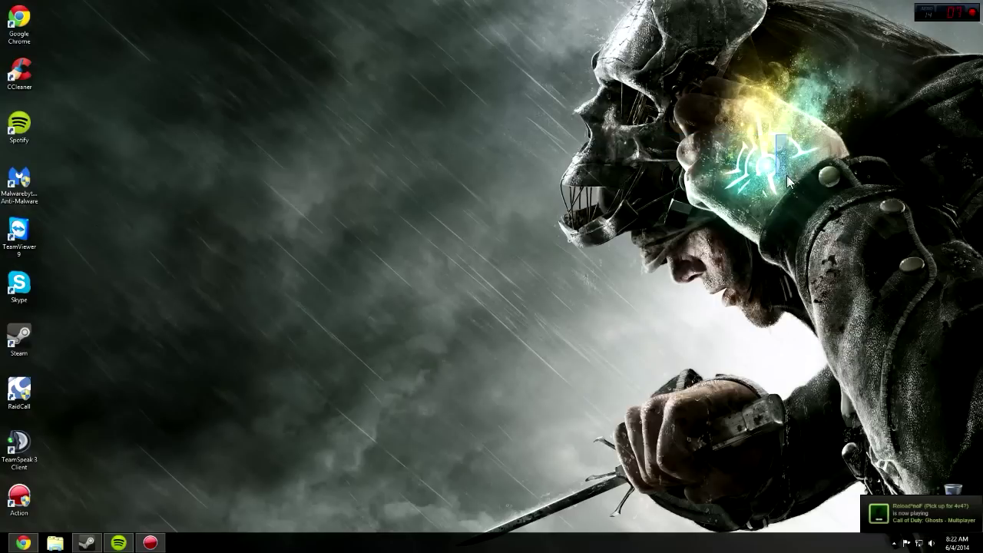
{"action": "left_click_drag", "start_coordinate": [787, 178], "coordinate": [750, 186]}
{"action": "left_click_drag", "start_coordinate": [688, 178], "coordinate": [277, 287]}
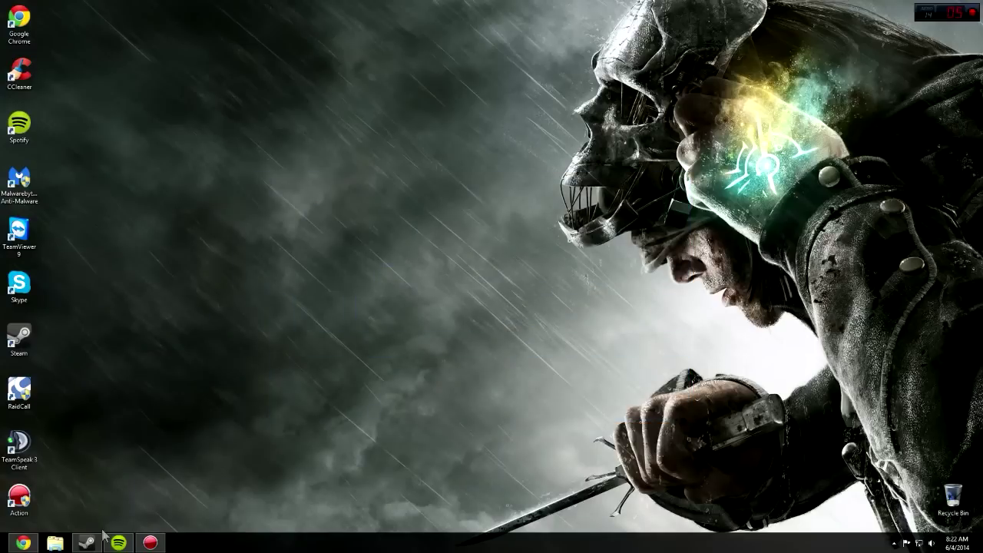
{"action": "left_click_drag", "start_coordinate": [165, 198], "coordinate": [123, 35]}
Step: Open File Explorer's Computer view and bring up the Local Disk (C:) Properties
{"action": "key", "text": "super+e"}
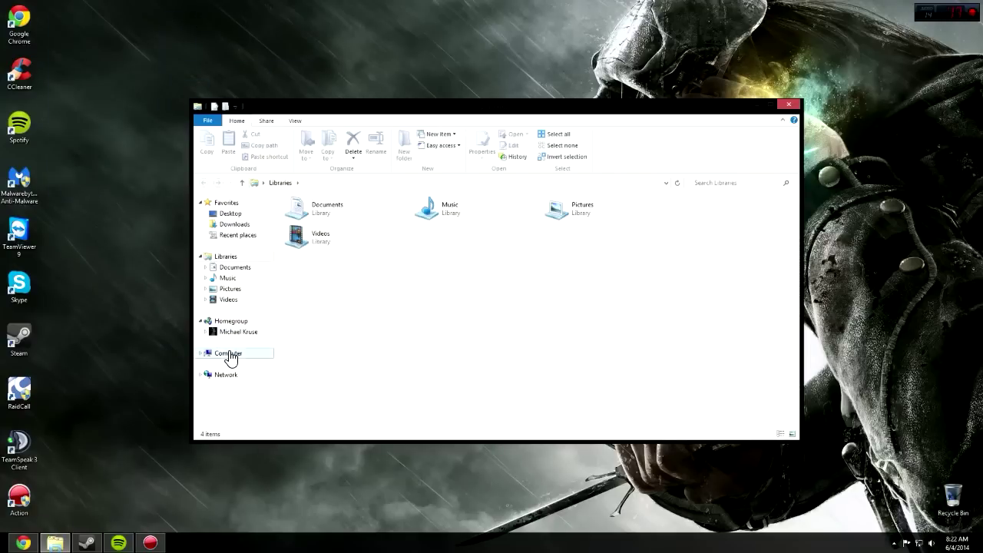
{"action": "left_click", "coordinate": [229, 353]}
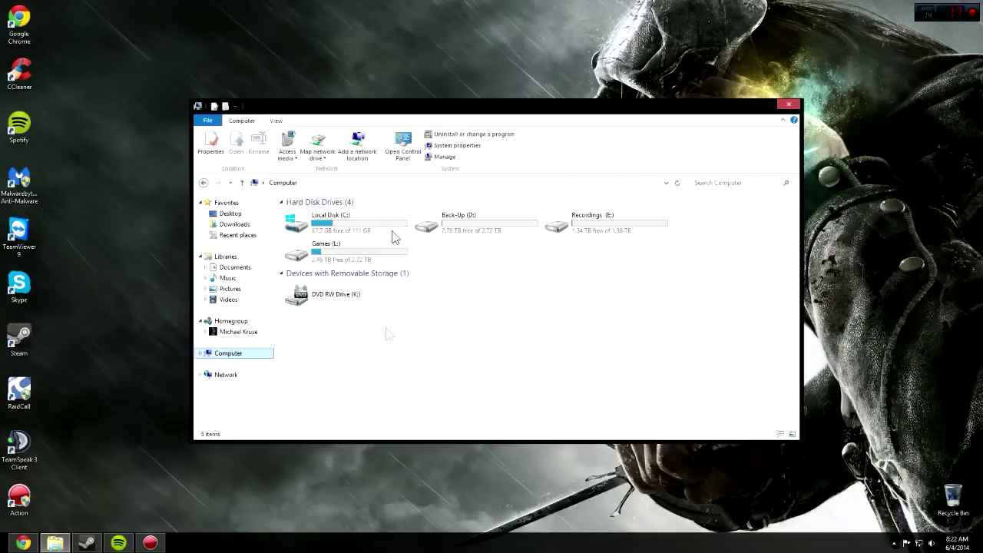
{"action": "double_click", "coordinate": [317, 221]}
{"action": "left_click", "coordinate": [203, 183]}
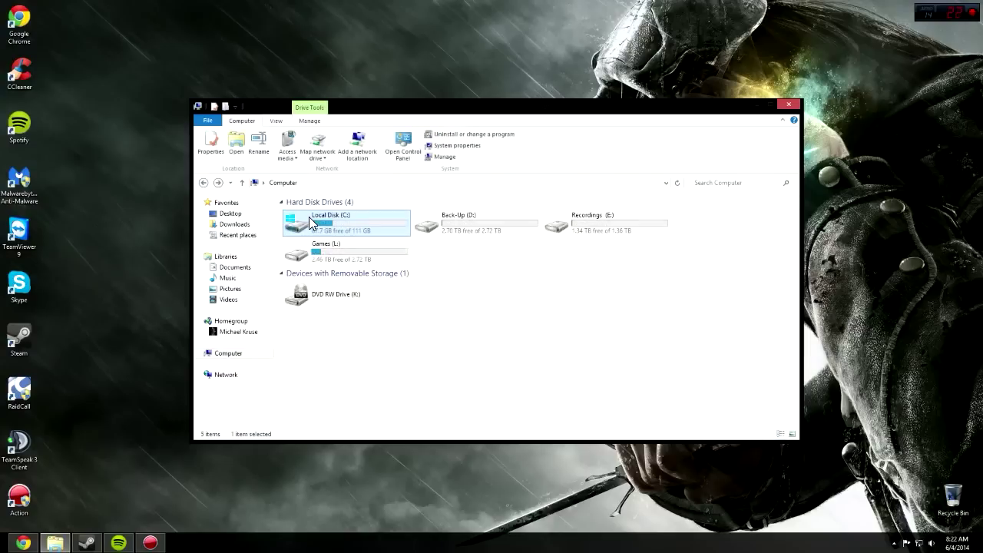
{"action": "right_click", "coordinate": [311, 220]}
{"action": "left_click", "coordinate": [347, 344]}
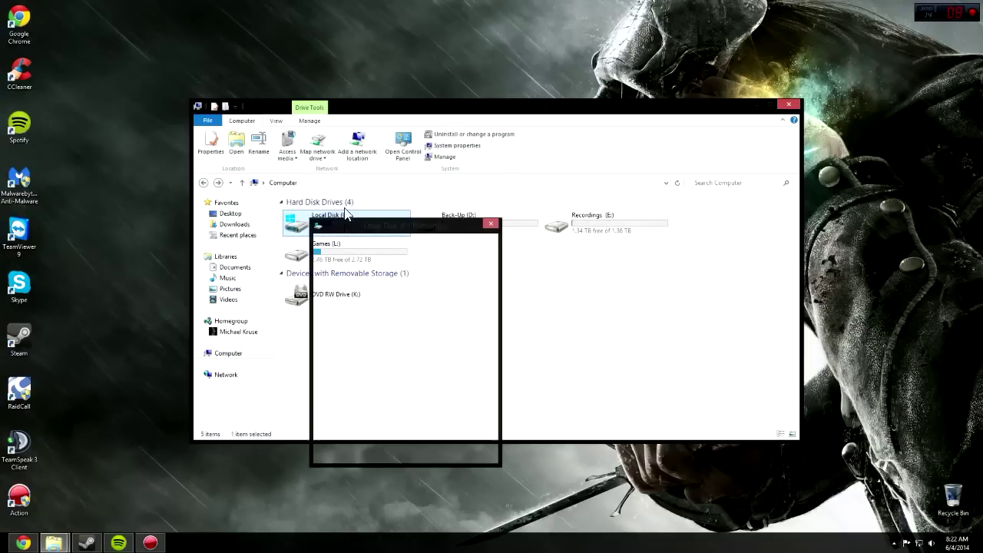
Step: Under Hardware, select the Samsung SSD 840 EVO 120GB and open its device properties
{"action": "left_click", "coordinate": [376, 243]}
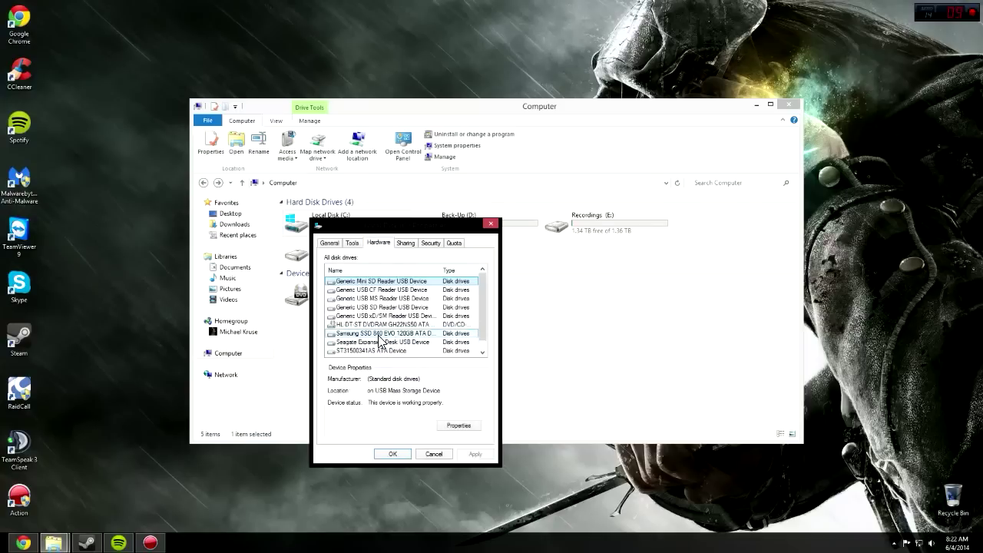
{"action": "left_click", "coordinate": [381, 334]}
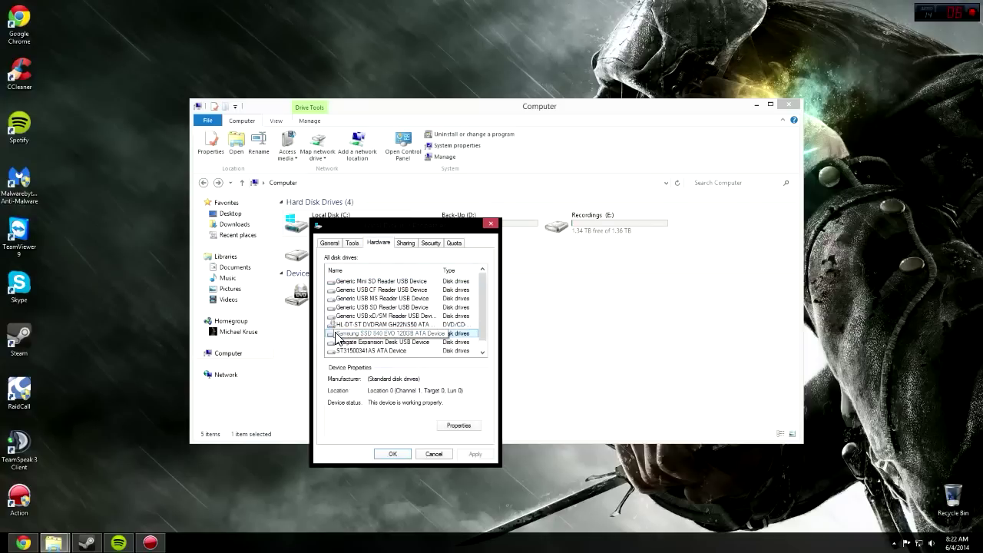
{"action": "left_click", "coordinate": [340, 342]}
{"action": "left_click", "coordinate": [346, 350]}
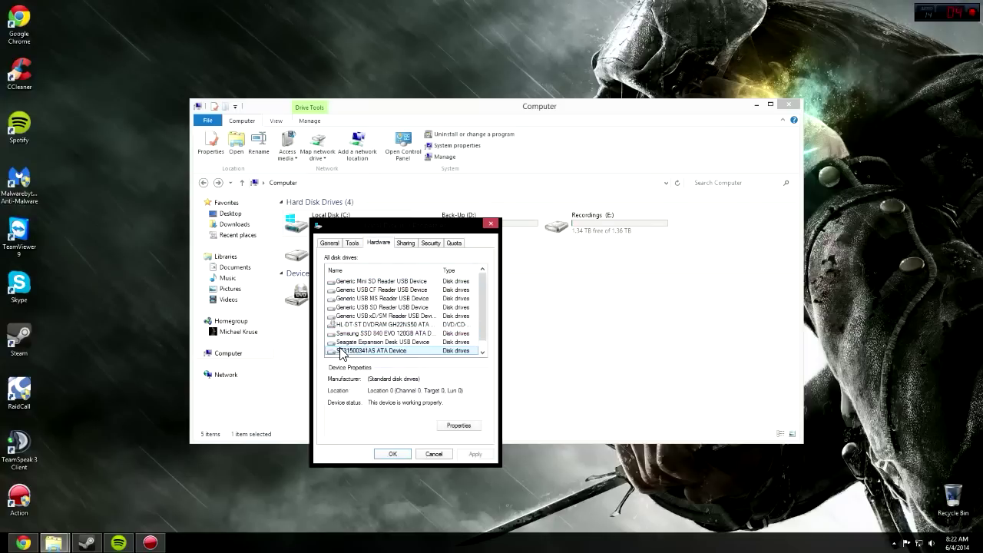
{"action": "left_click", "coordinate": [352, 335]}
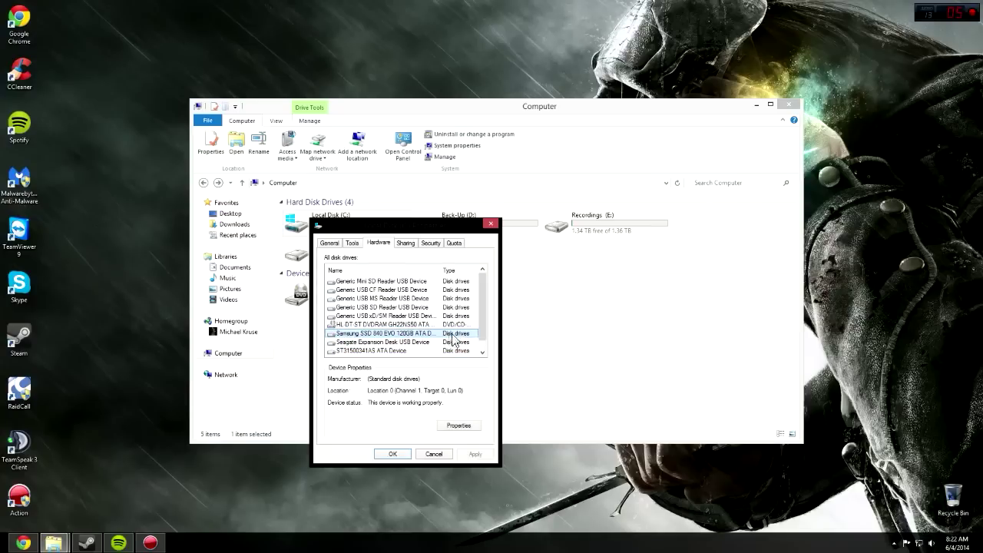
{"action": "left_click", "coordinate": [459, 425]}
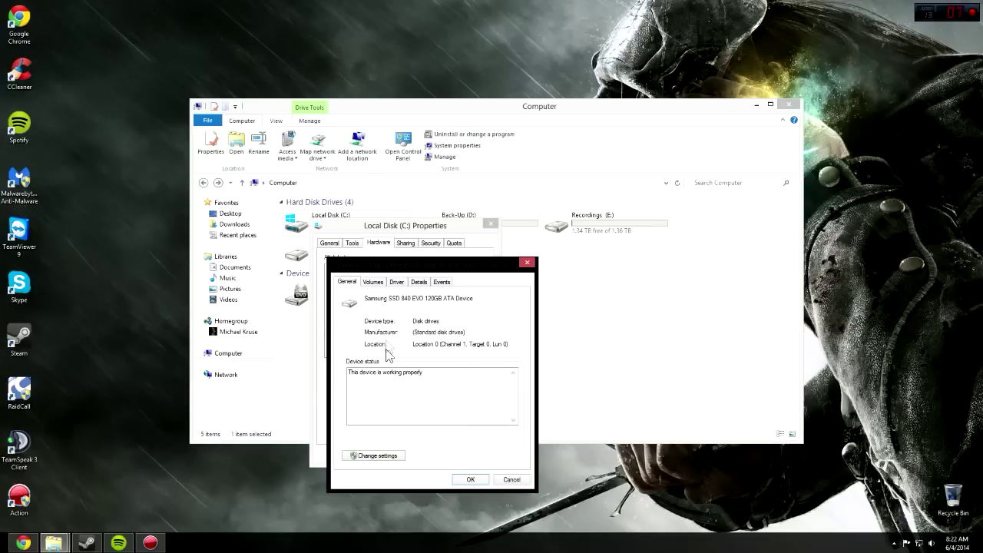
Step: Enable SSD write caching with Windows buffer flushing off, then close the drive dialogs
{"action": "left_click", "coordinate": [377, 456]}
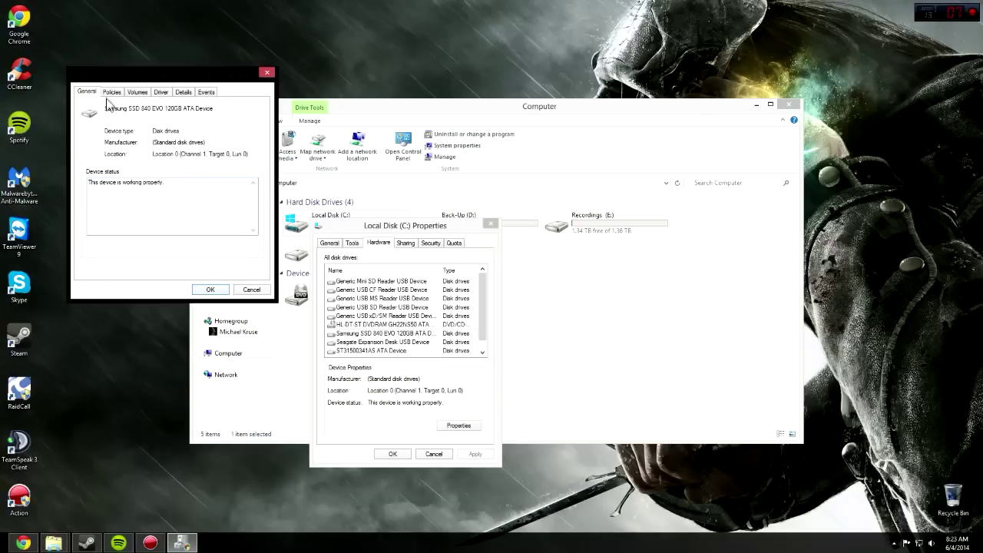
{"action": "left_click", "coordinate": [111, 92]}
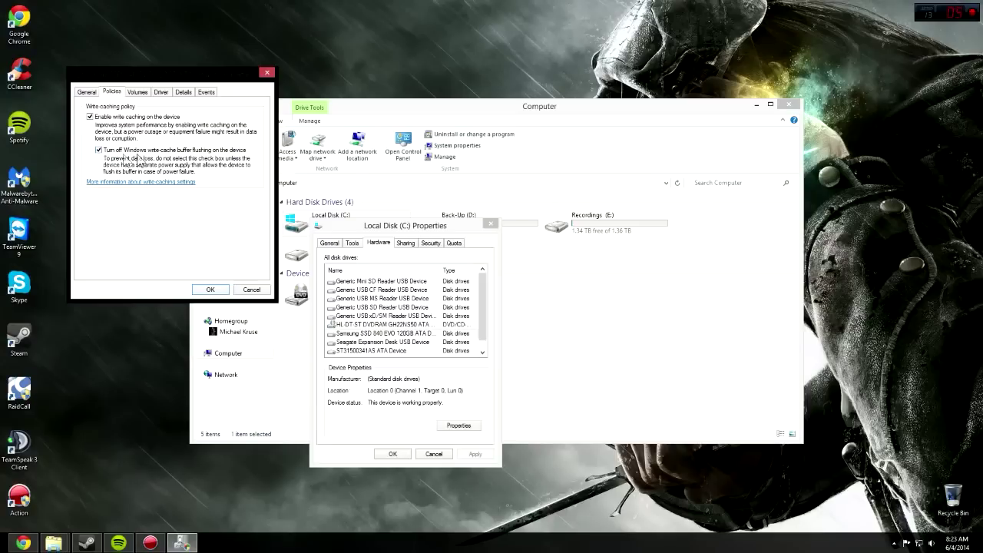
{"action": "left_click", "coordinate": [210, 289]}
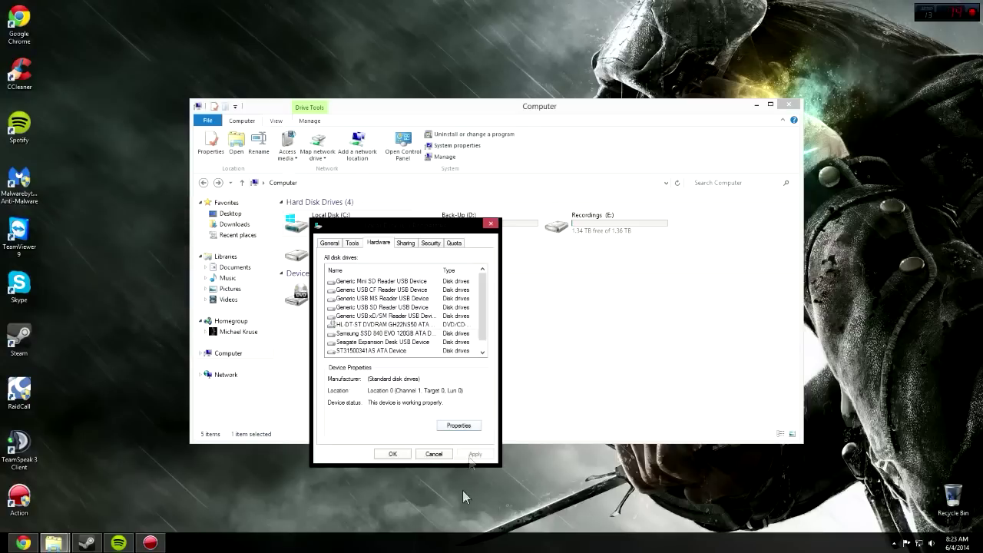
{"action": "left_click", "coordinate": [392, 454]}
{"action": "left_click", "coordinate": [452, 373]}
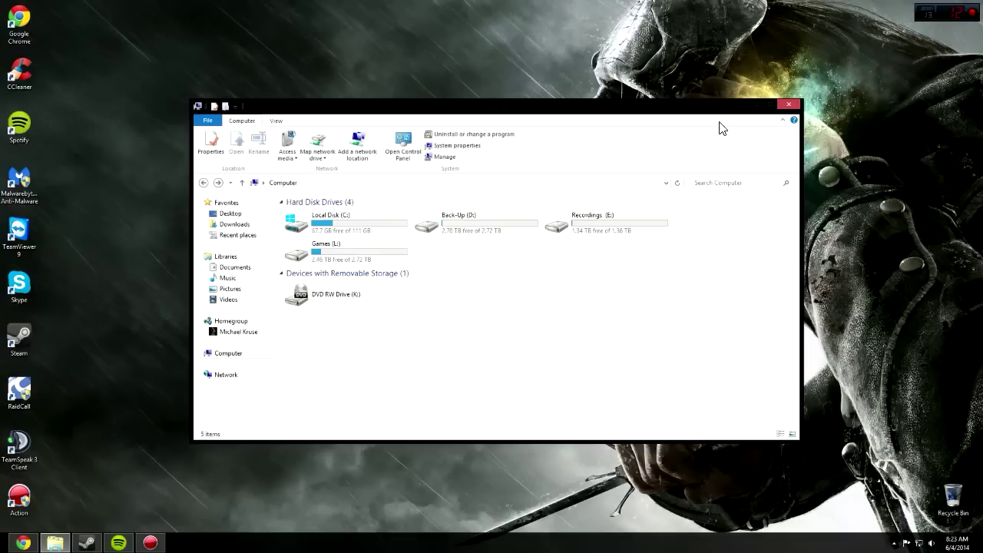
Step: Close Explorer and reach Performance Options via Settings charm, PC info and Advanced system settings
{"action": "left_click", "coordinate": [789, 104]}
{"action": "mouse_move", "coordinate": [982, 3]}
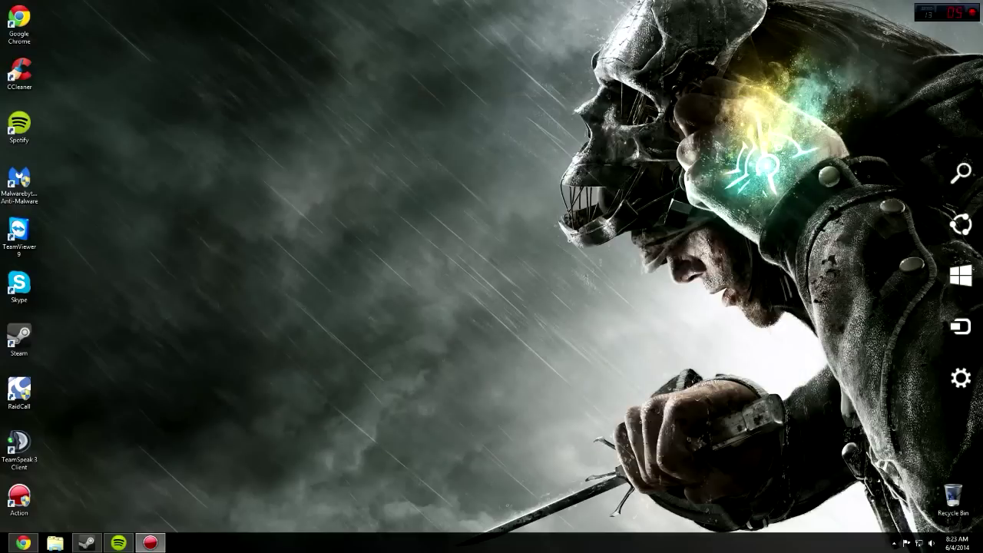
{"action": "mouse_move", "coordinate": [967, 157]}
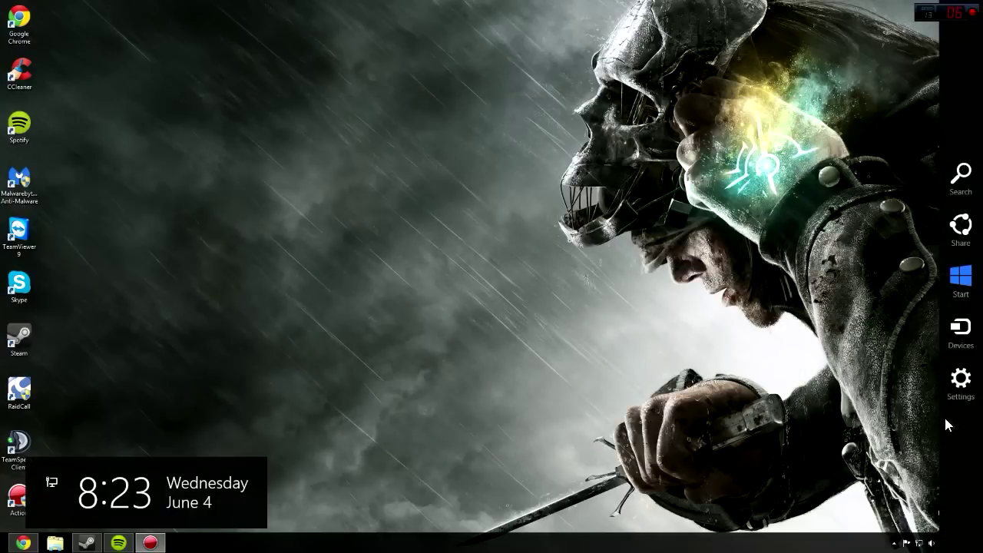
{"action": "left_click", "coordinate": [960, 396]}
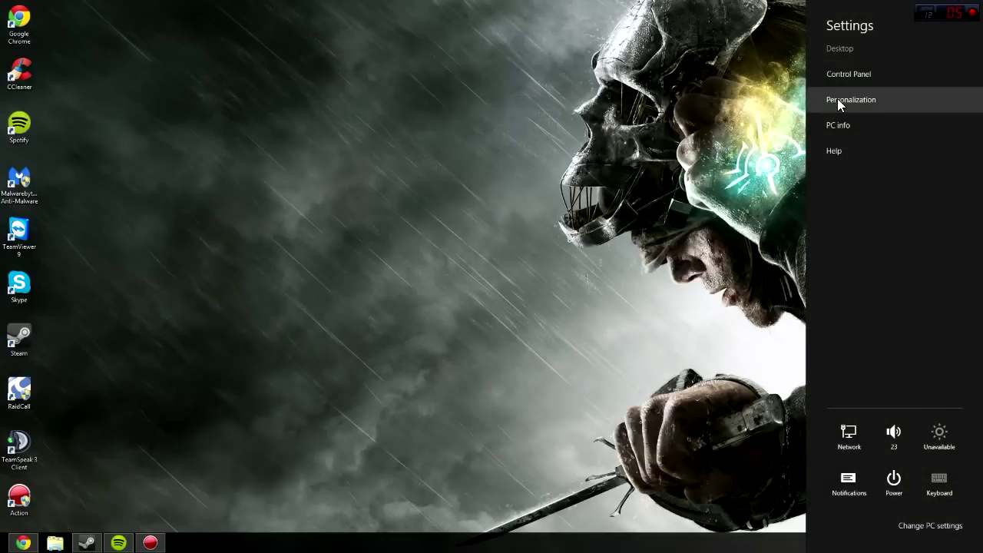
{"action": "left_click", "coordinate": [845, 128]}
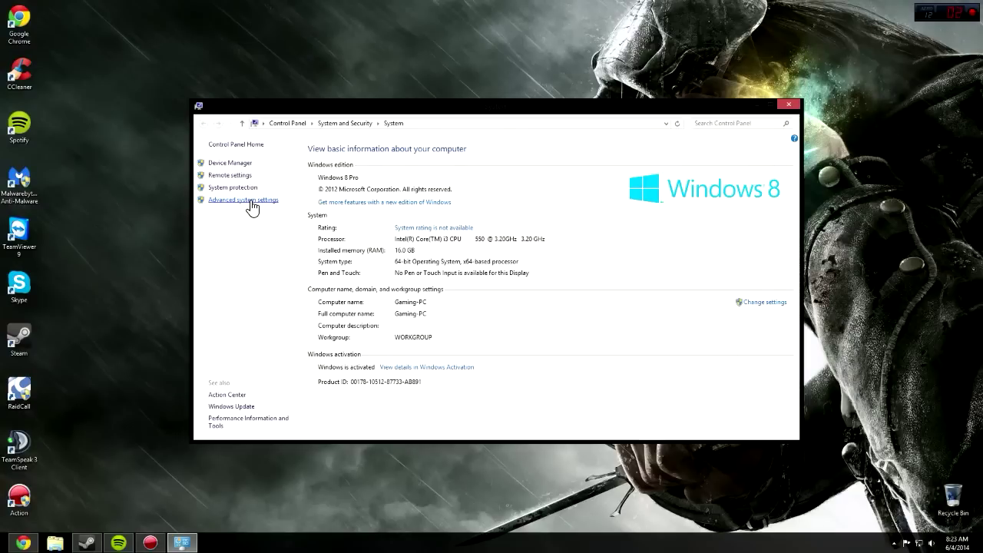
{"action": "left_click", "coordinate": [252, 202]}
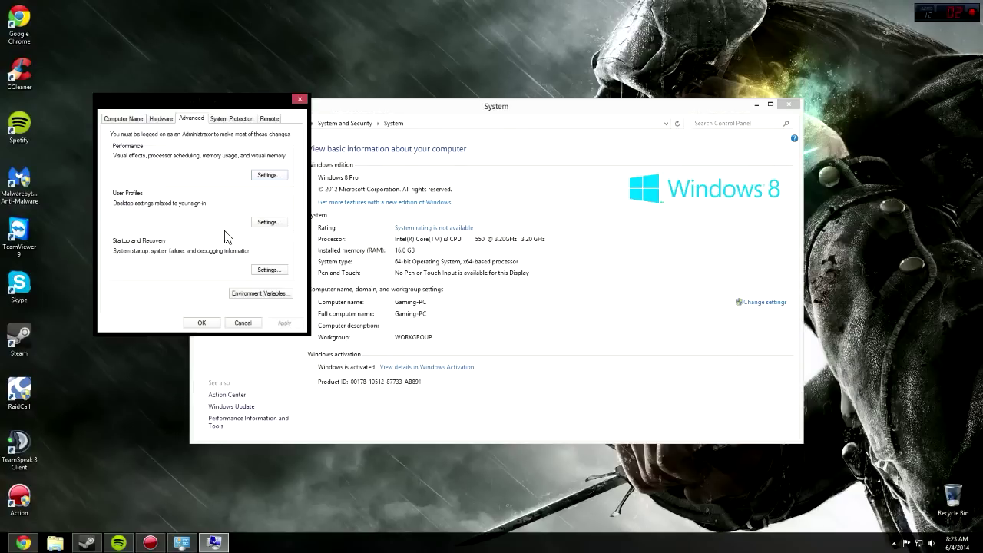
{"action": "left_click", "coordinate": [268, 175]}
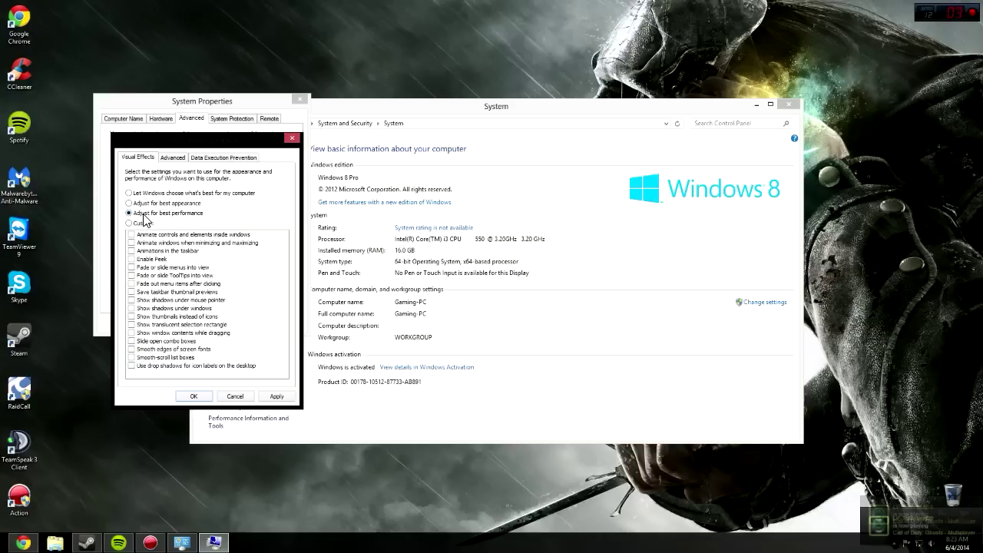
Step: Turn on taskbar animations, thumbnails, pointer and window shadows, smooth fonts and smooth-scroll list boxes
{"action": "left_click", "coordinate": [134, 252]}
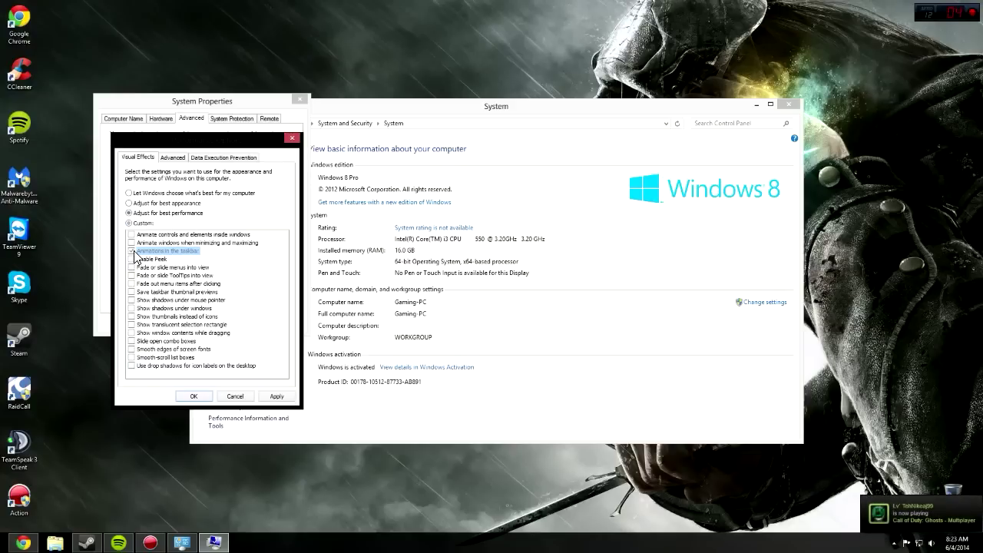
{"action": "left_click", "coordinate": [132, 292]}
{"action": "left_click", "coordinate": [133, 299]}
{"action": "left_click", "coordinate": [133, 308]}
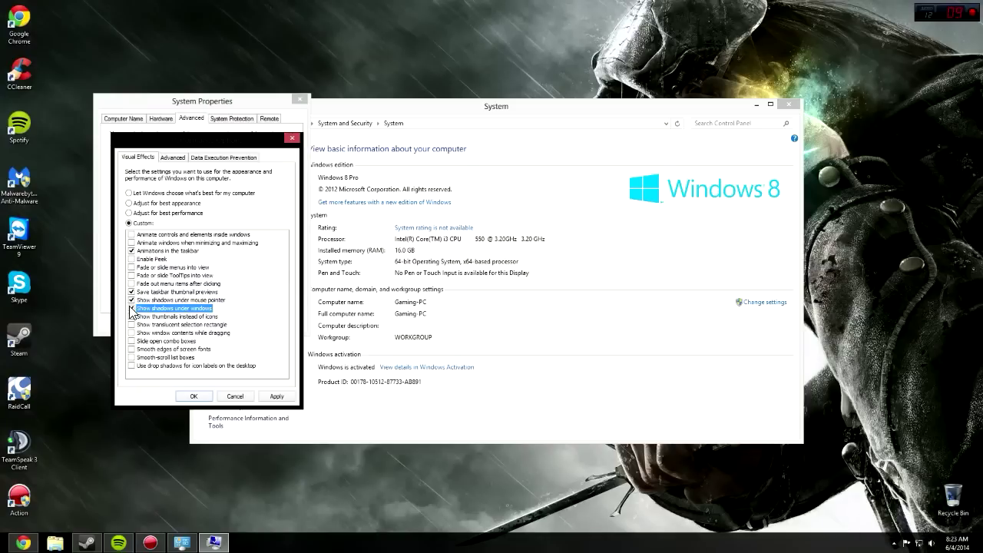
{"action": "left_click", "coordinate": [133, 316]}
{"action": "left_click", "coordinate": [133, 324]}
{"action": "left_click", "coordinate": [132, 333]}
{"action": "left_click", "coordinate": [132, 340]}
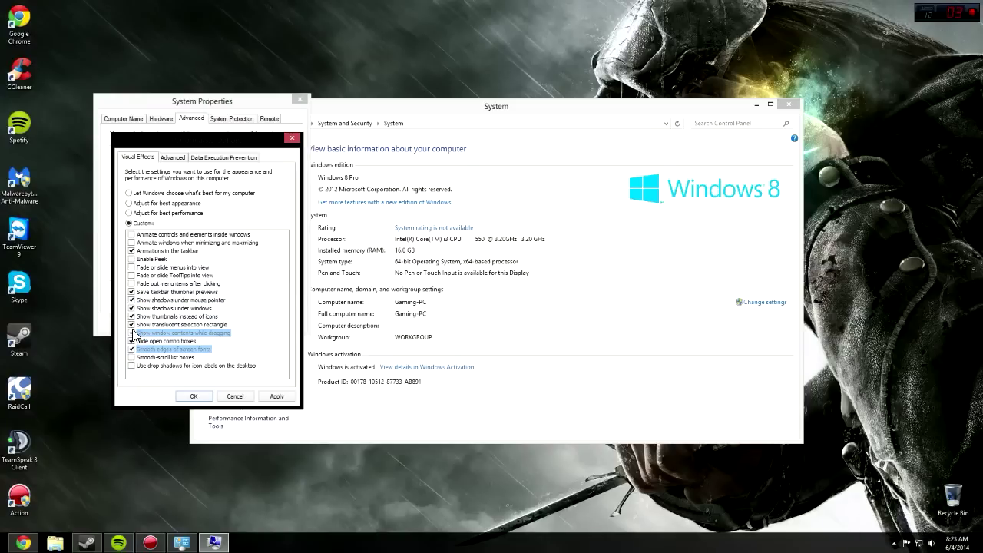
{"action": "left_click", "coordinate": [133, 349]}
{"action": "left_click", "coordinate": [131, 366]}
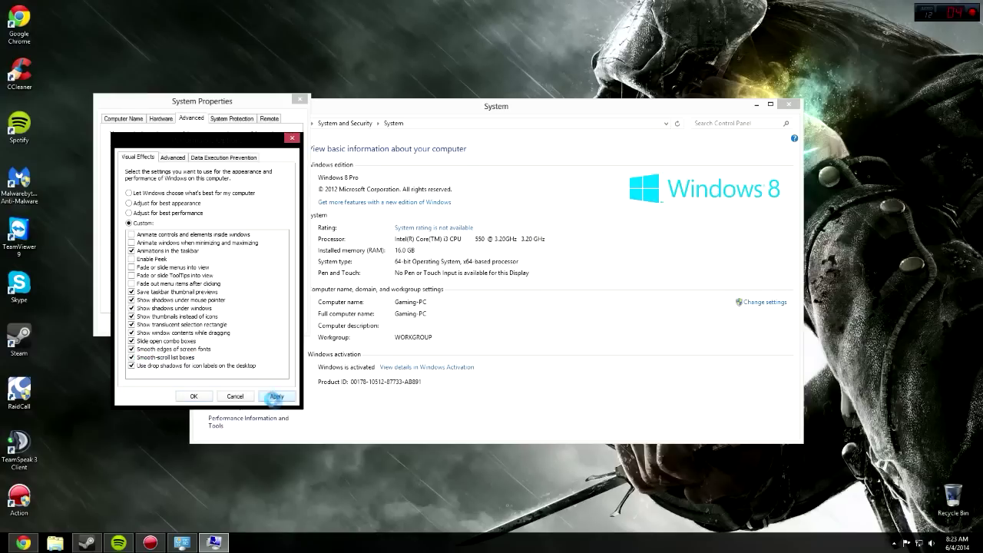
Step: Apply the custom visual effects and close Performance Options, System Properties and System
{"action": "left_click", "coordinate": [275, 397]}
{"action": "left_click", "coordinate": [198, 393]}
{"action": "left_click", "coordinate": [202, 321]}
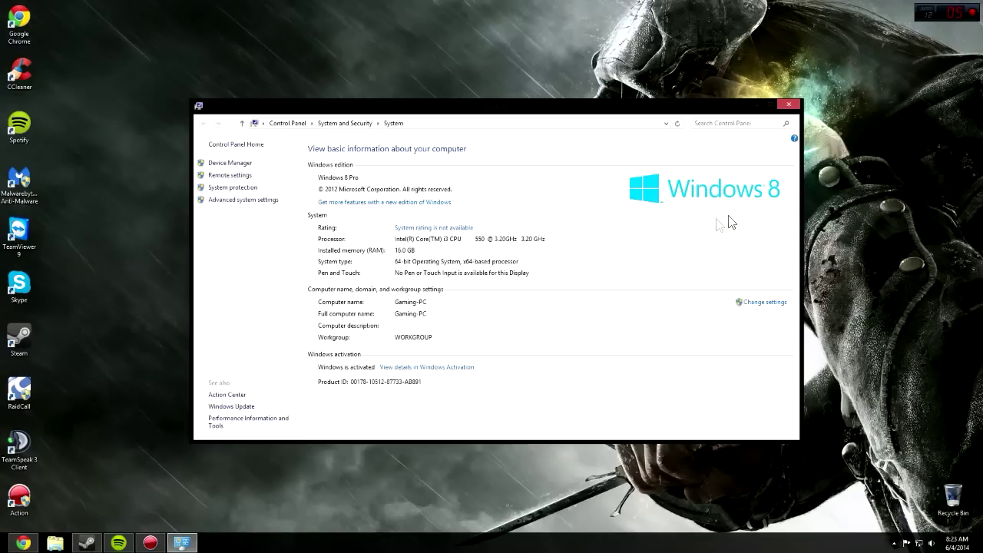
{"action": "left_click", "coordinate": [789, 104]}
Step: Close the recorder, then briefly open and close File Explorer and Personalization
{"action": "left_click", "coordinate": [713, 134]}
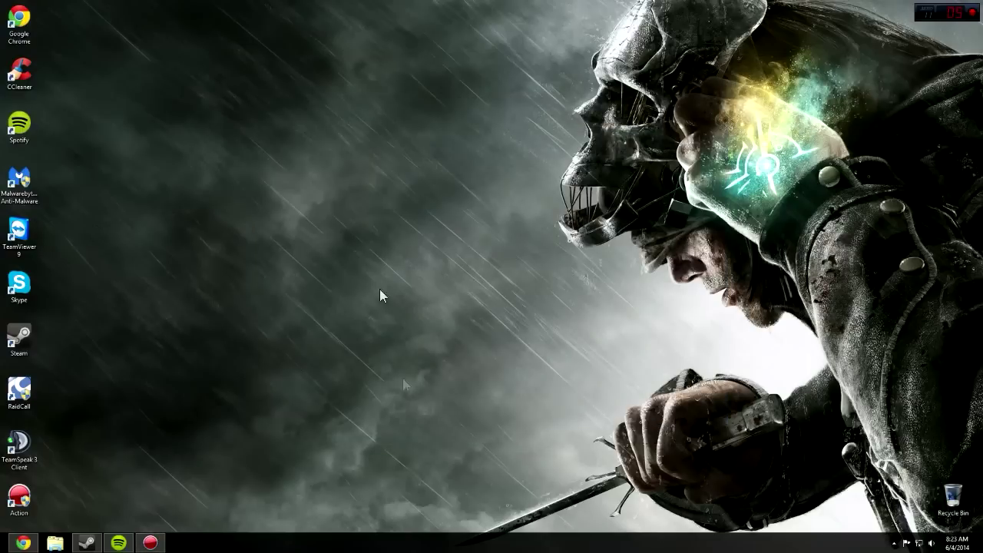
{"action": "left_click", "coordinate": [50, 547]}
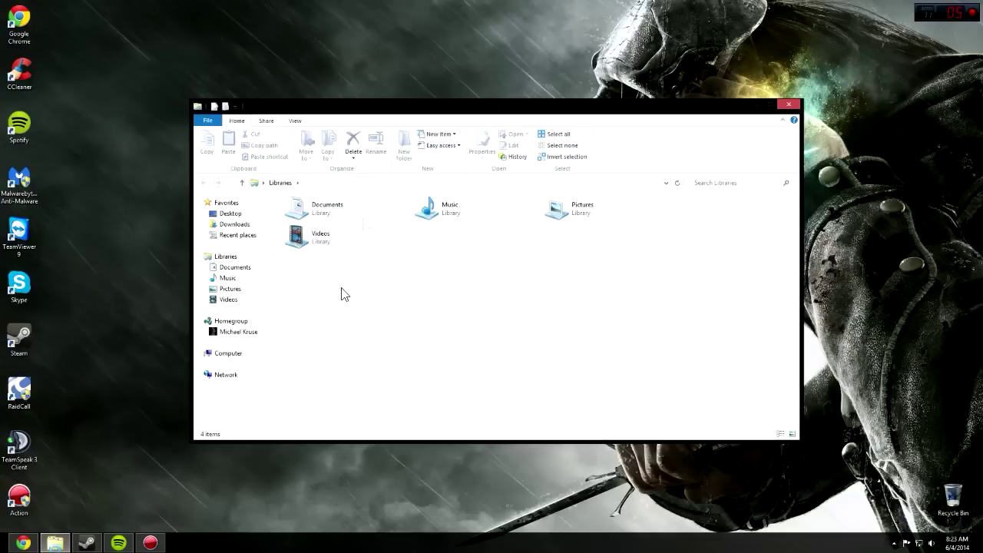
{"action": "left_click", "coordinate": [789, 104]}
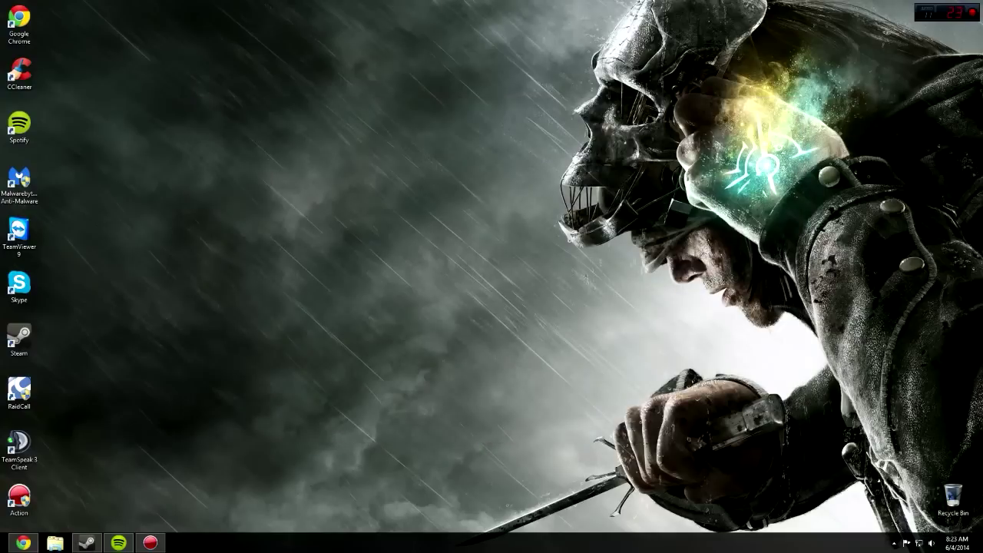
{"action": "mouse_move", "coordinate": [982, 2]}
{"action": "left_click", "coordinate": [959, 377]}
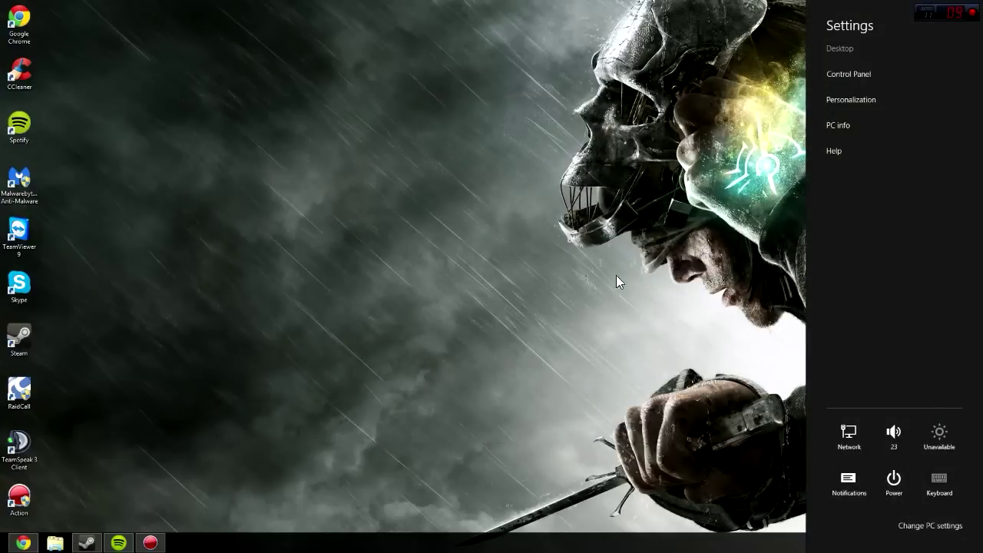
{"action": "left_click", "coordinate": [862, 103]}
{"action": "left_click", "coordinate": [792, 104]}
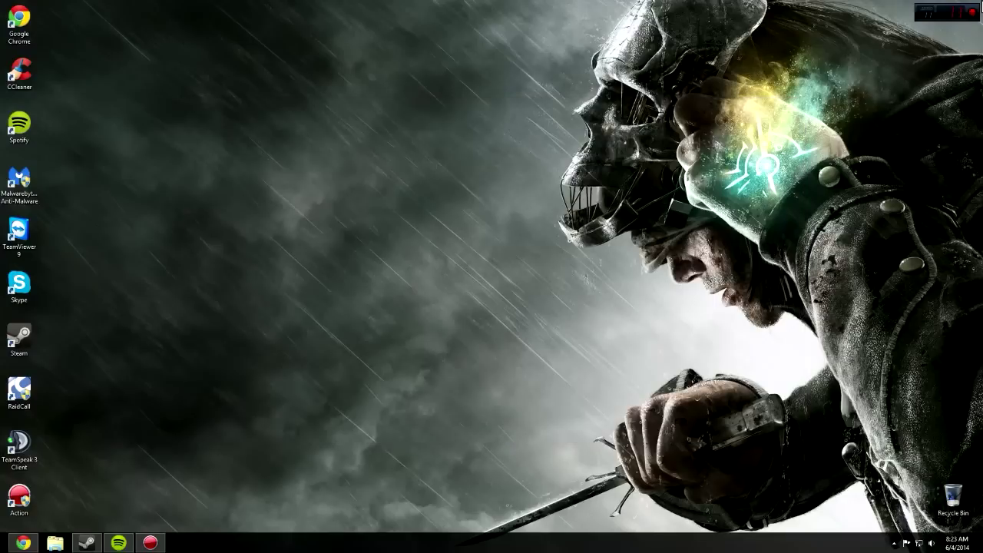
Step: Open Performance Options from Advanced system settings via the Settings charm's PC info
{"action": "mouse_move", "coordinate": [982, 1]}
{"action": "left_click", "coordinate": [959, 377]}
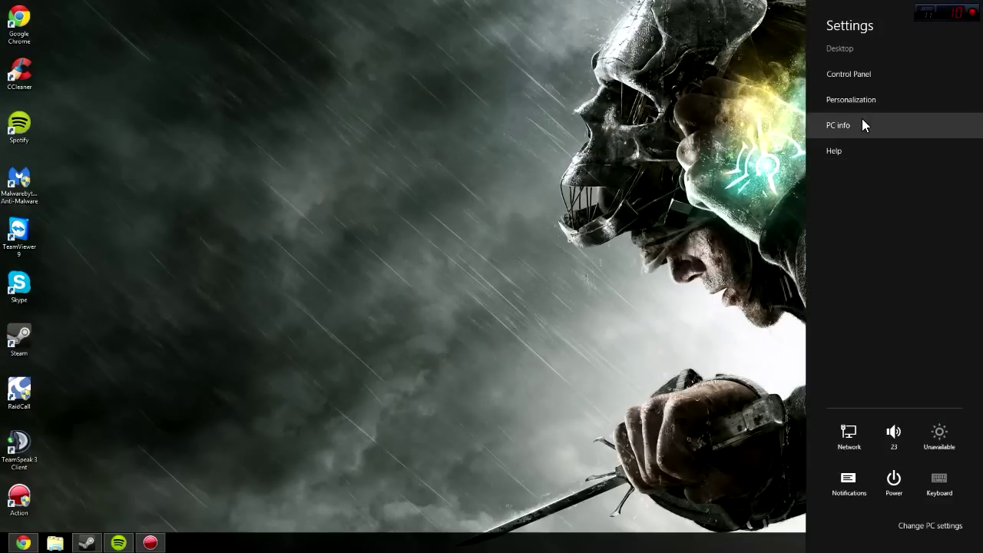
{"action": "left_click", "coordinate": [862, 124]}
{"action": "left_click", "coordinate": [248, 199]}
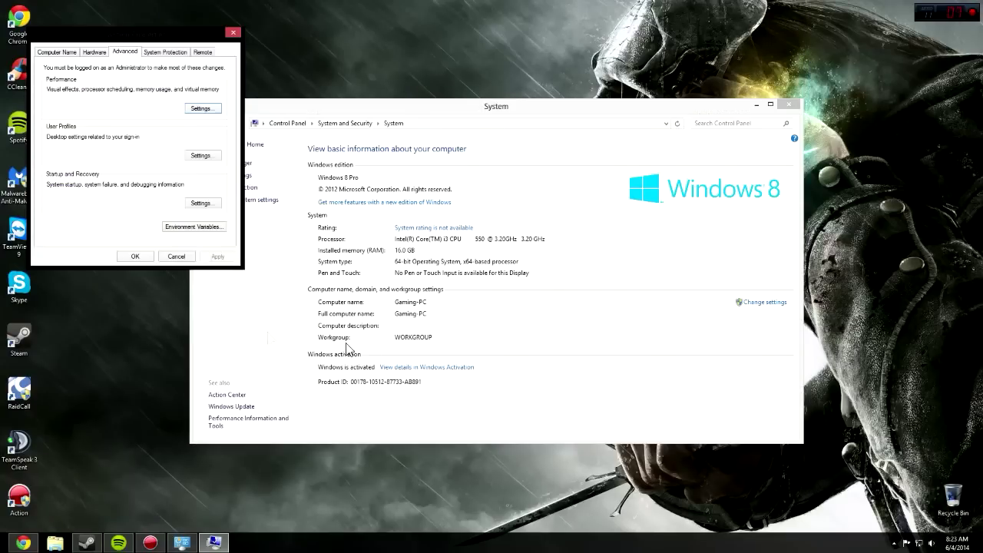
{"action": "left_click", "coordinate": [196, 109]}
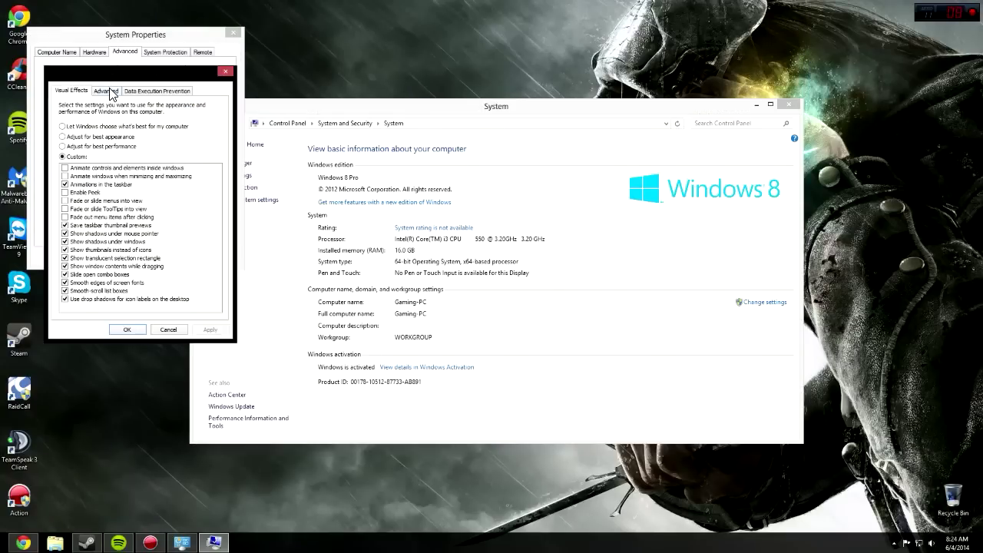
Step: Review Virtual Memory for drives C: and D:, keeping the 0 MB paging file
{"action": "left_click", "coordinate": [108, 91]}
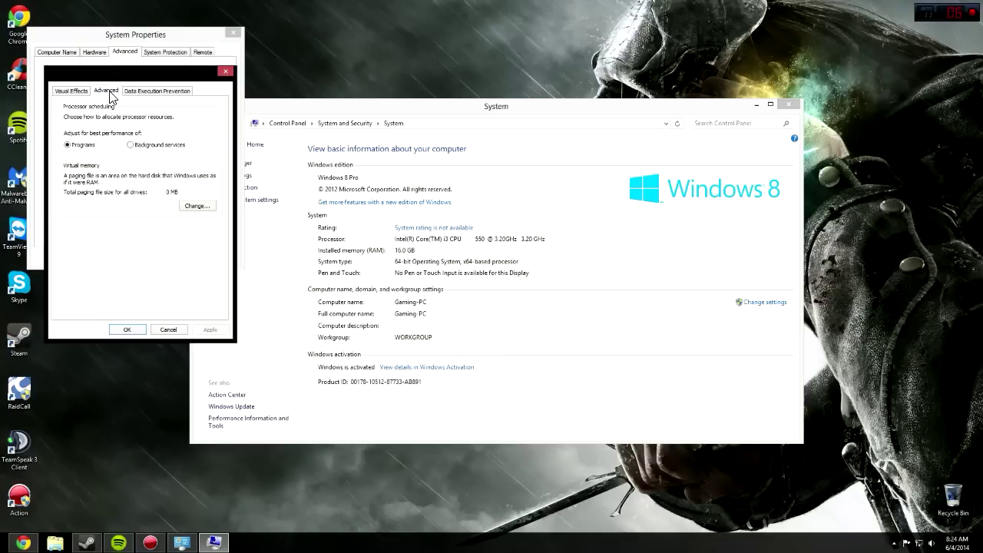
{"action": "left_click", "coordinate": [196, 206]}
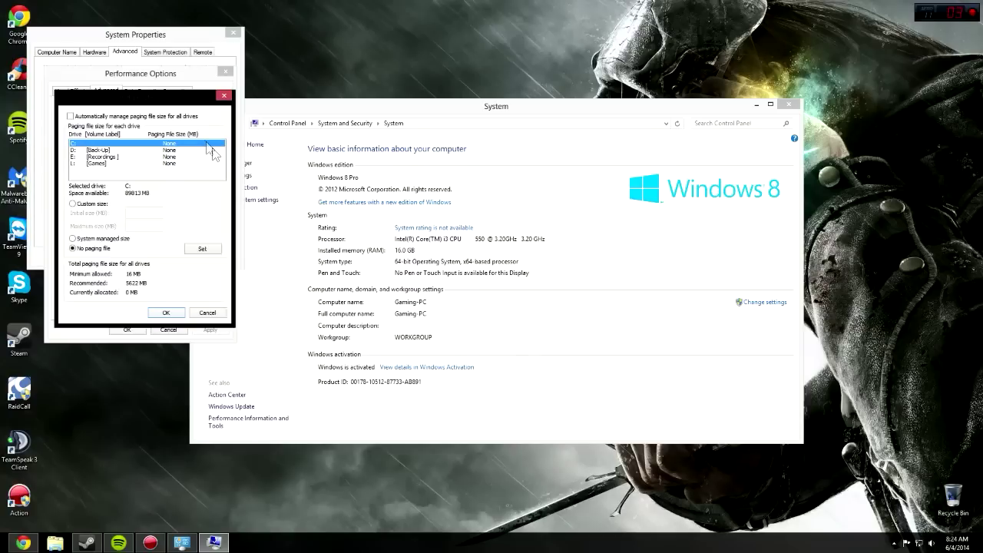
{"action": "left_click", "coordinate": [148, 150]}
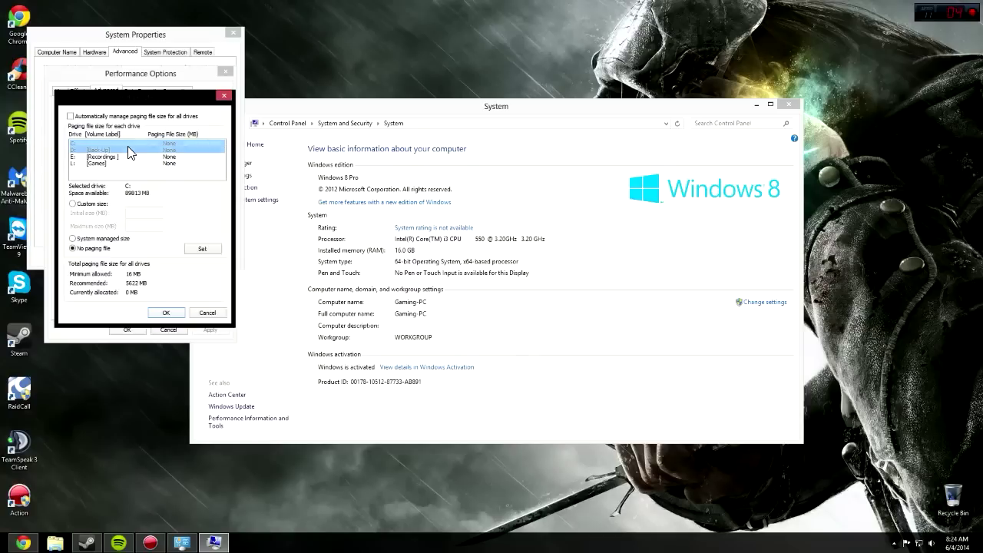
{"action": "left_click", "coordinate": [132, 144]}
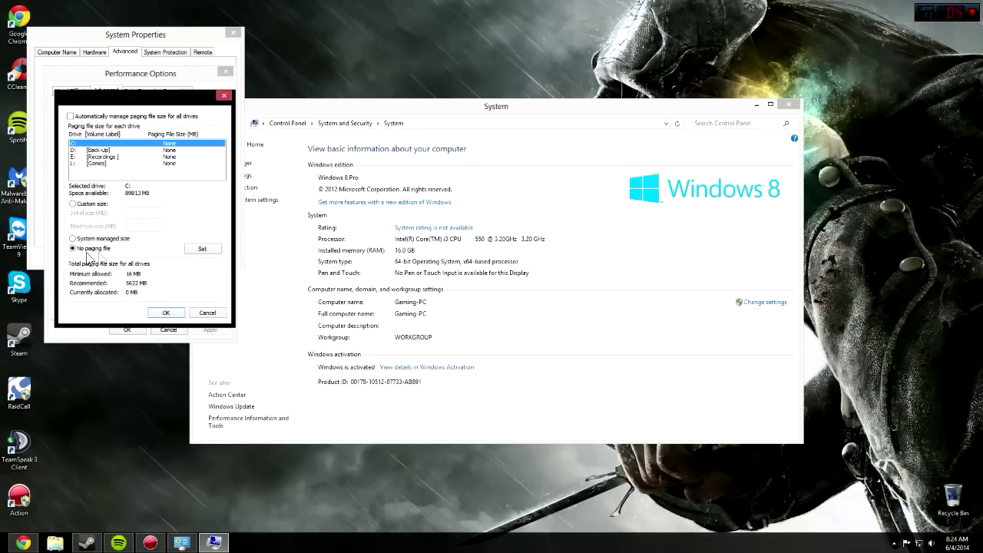
{"action": "left_click", "coordinate": [165, 313]}
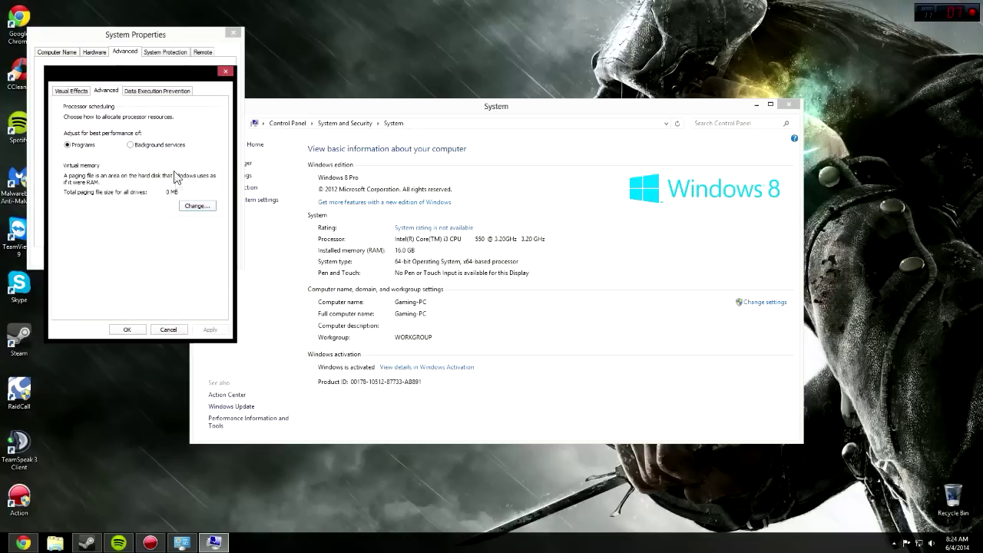
Step: Review DEP and Startup and Recovery without changes, then show System Protection
{"action": "left_click", "coordinate": [163, 89]}
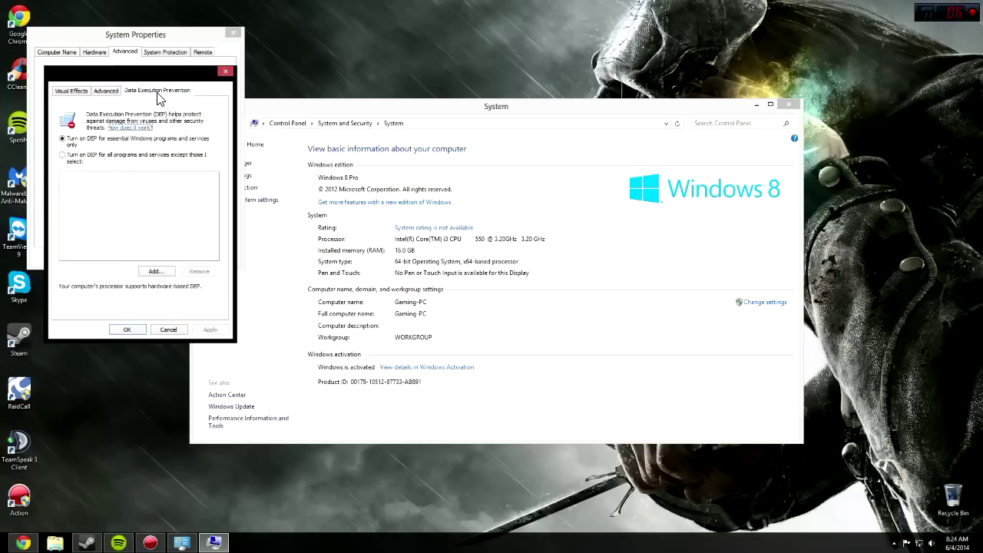
{"action": "left_click", "coordinate": [98, 92]}
{"action": "left_click", "coordinate": [170, 329]}
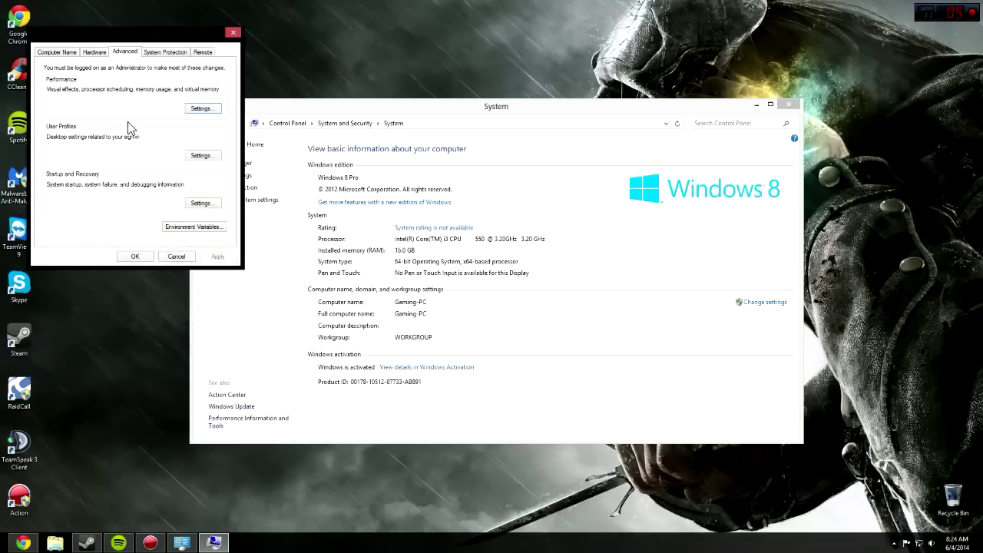
{"action": "left_click", "coordinate": [199, 203]}
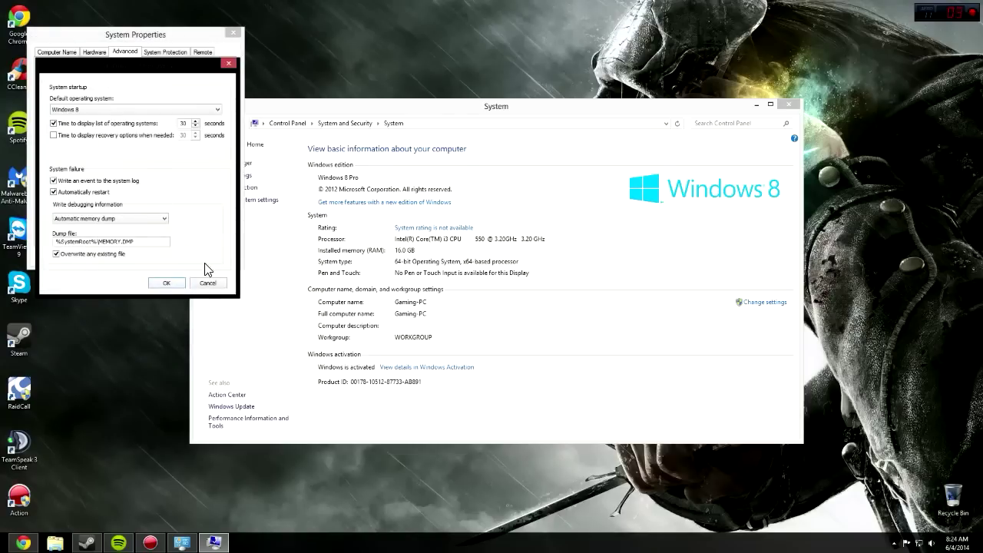
{"action": "left_click", "coordinate": [206, 283]}
{"action": "left_click", "coordinate": [171, 52]}
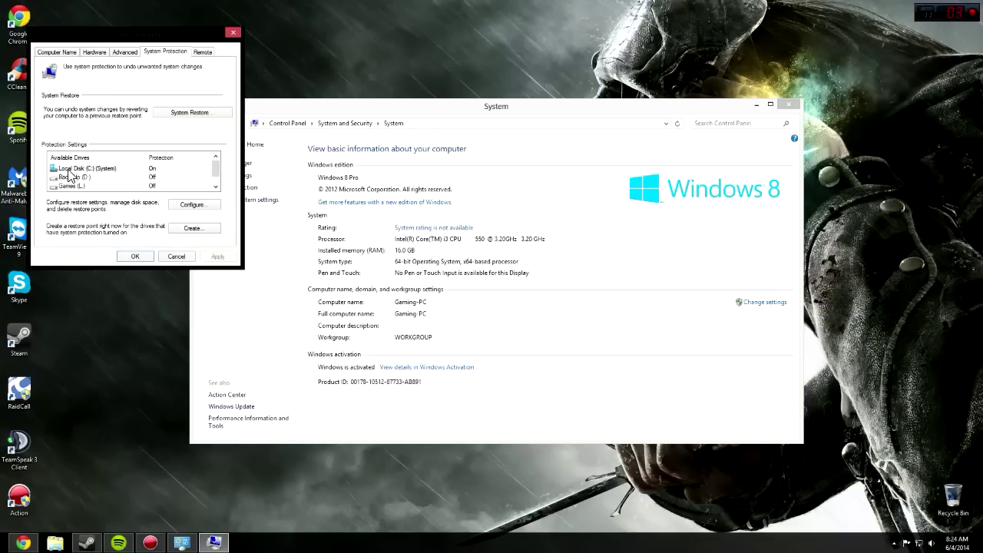
Step: Disable system protection for Local Disk (C:), confirm it, and close the System window
{"action": "left_click", "coordinate": [86, 169]}
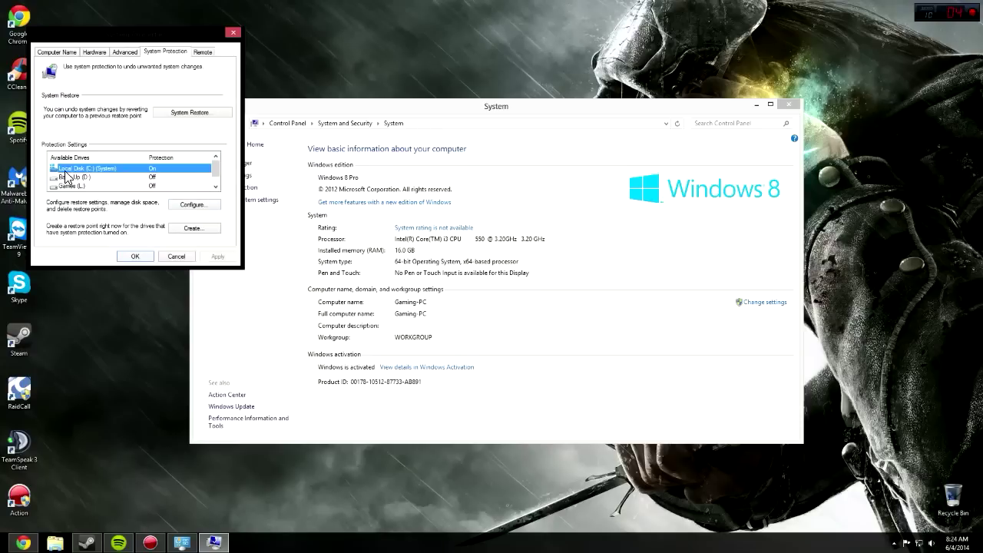
{"action": "left_click", "coordinate": [191, 206]}
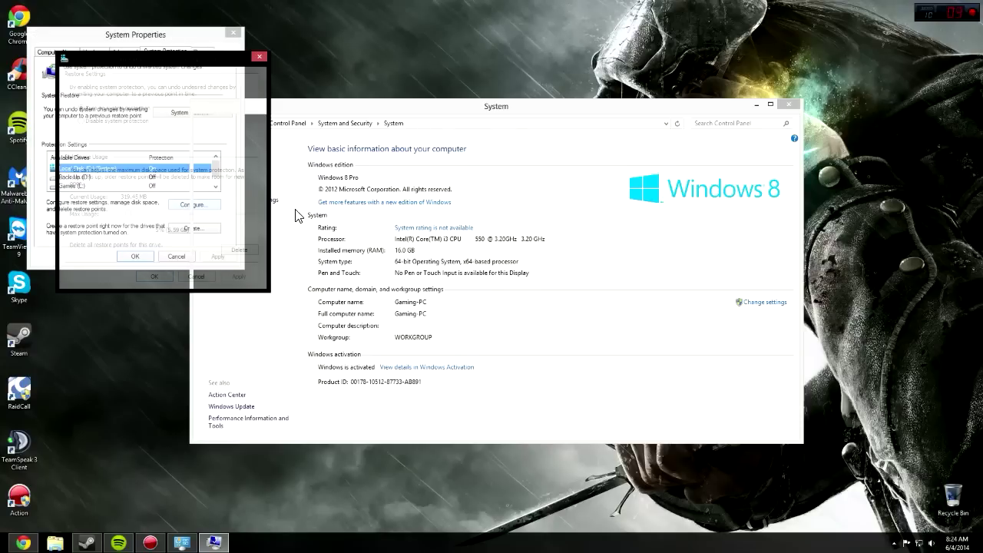
{"action": "left_click", "coordinate": [102, 121]}
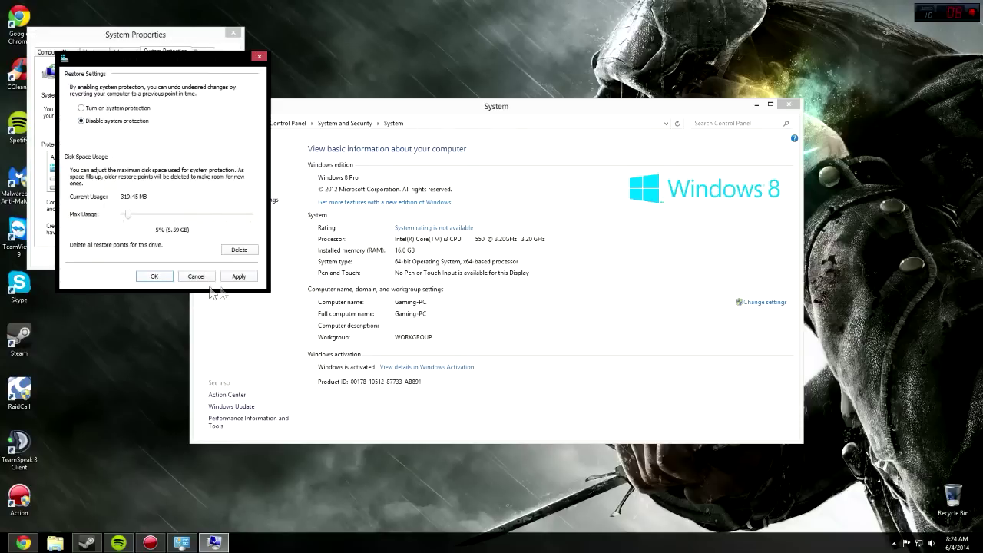
{"action": "left_click", "coordinate": [154, 276]}
{"action": "left_click", "coordinate": [188, 199]}
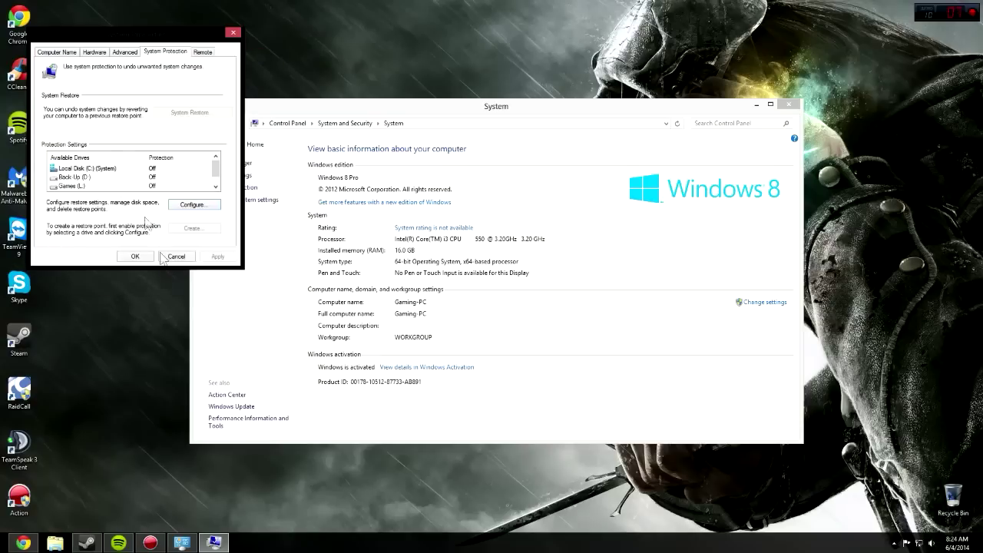
{"action": "left_click", "coordinate": [135, 257]}
{"action": "left_click", "coordinate": [789, 104]}
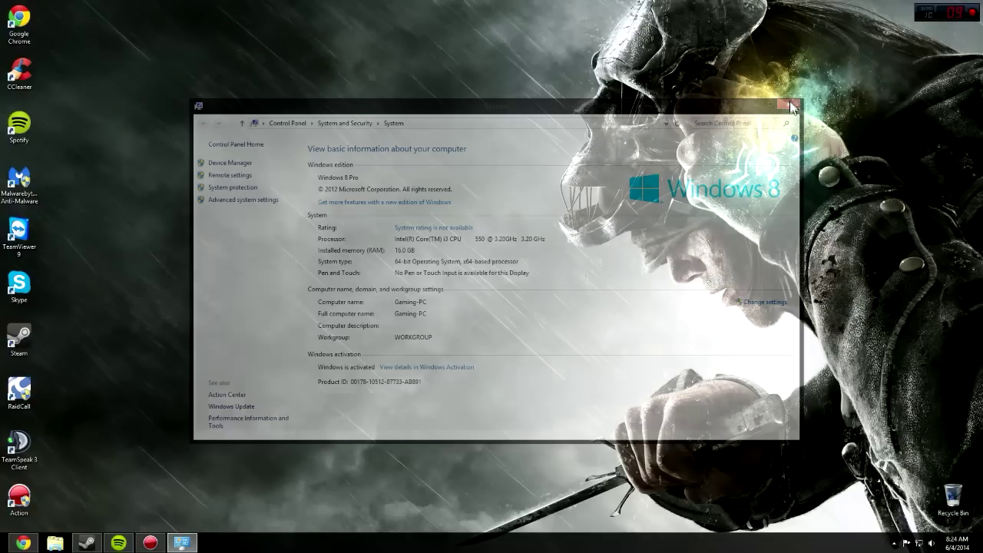
{"action": "left_click_drag", "start_coordinate": [734, 86], "coordinate": [500, 237]}
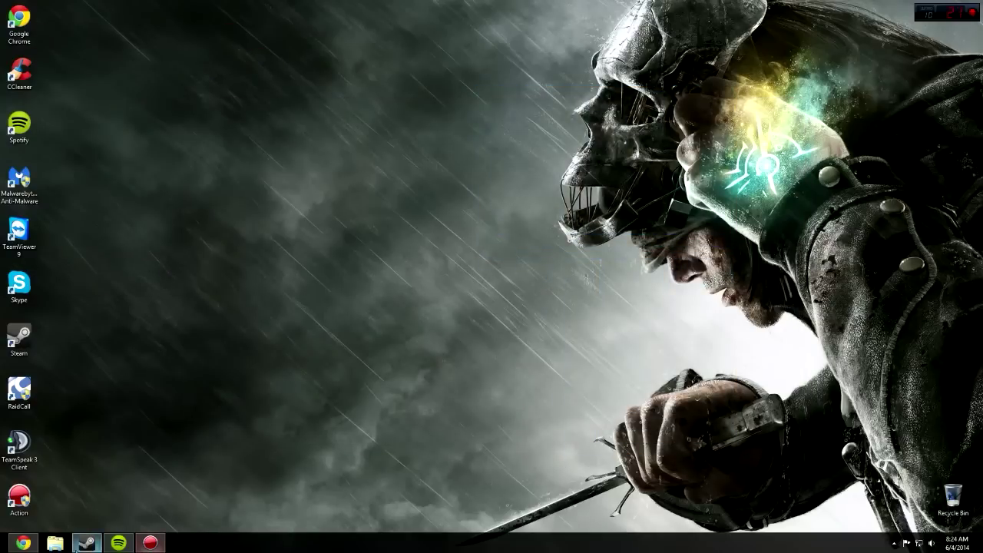
{"action": "key", "text": "super+e"}
{"action": "left_click", "coordinate": [259, 354]}
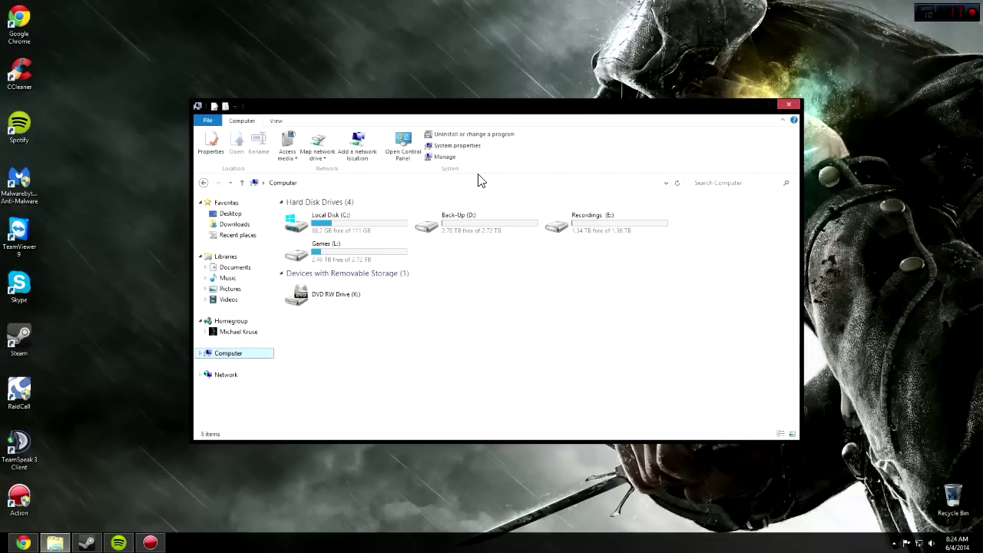
{"action": "left_click_drag", "start_coordinate": [550, 367], "coordinate": [351, 297]}
{"action": "left_click_drag", "start_coordinate": [717, 310], "coordinate": [398, 341]}
{"action": "left_click", "coordinate": [790, 105]}
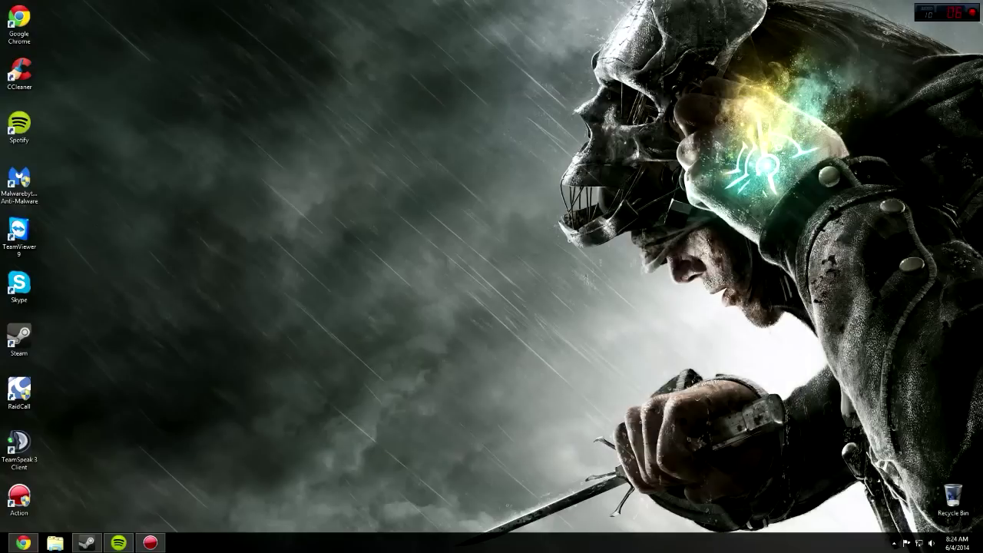
{"action": "mouse_move", "coordinate": [969, 167]}
{"action": "left_click", "coordinate": [961, 376]}
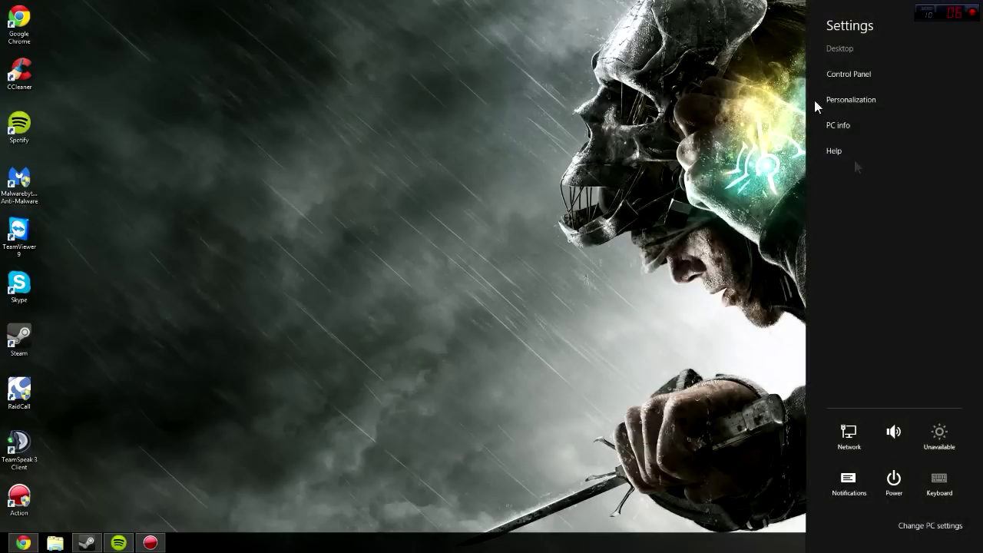
{"action": "left_click", "coordinate": [888, 74]}
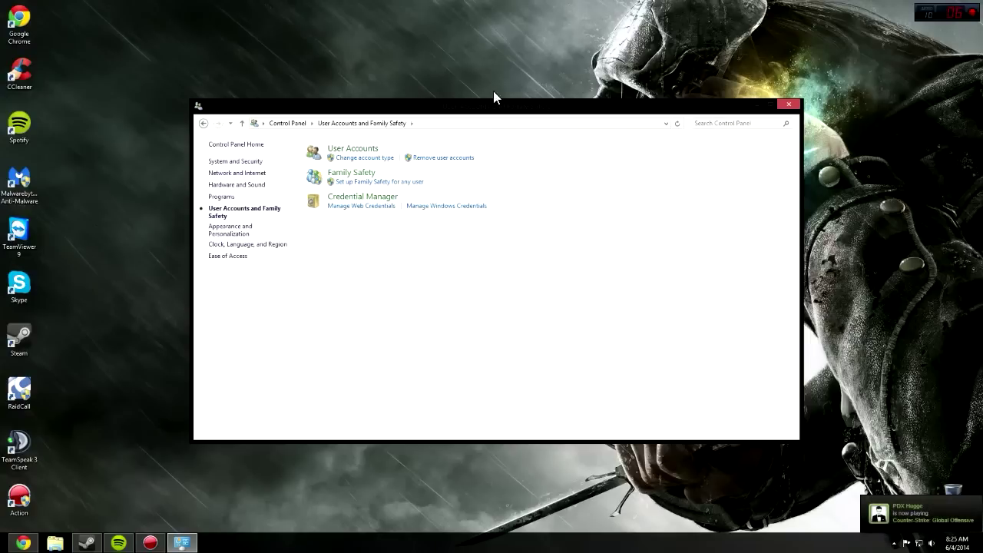
{"action": "left_click", "coordinate": [351, 150]}
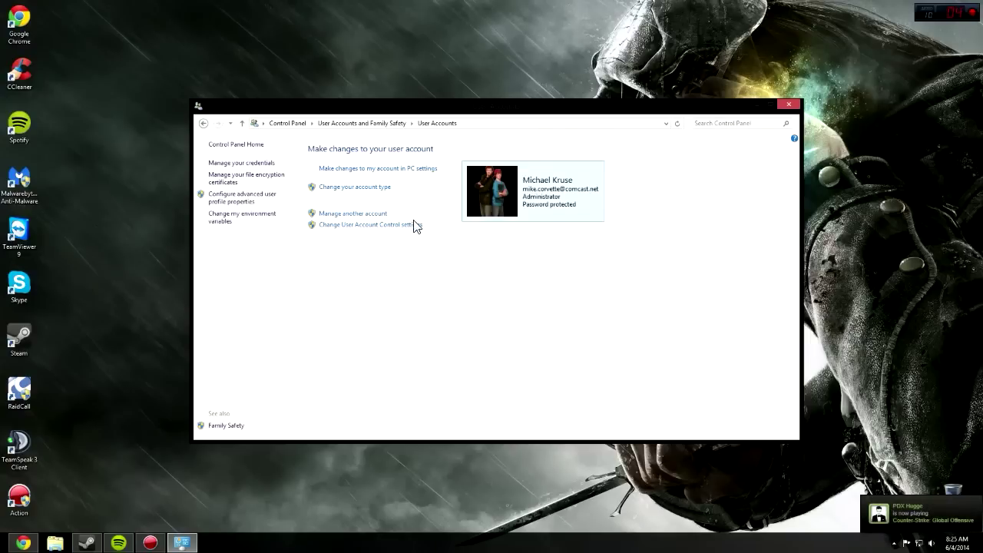
{"action": "left_click", "coordinate": [360, 226]}
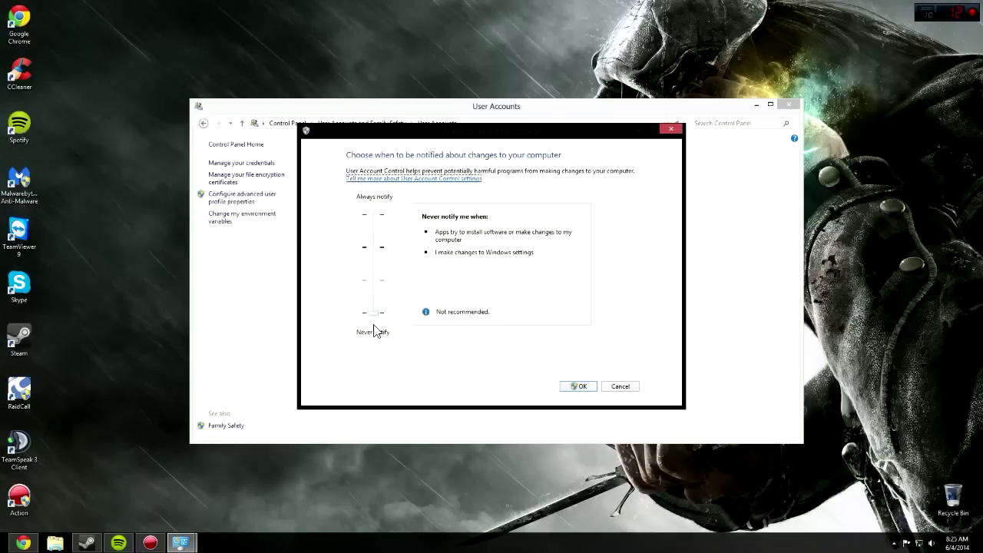
{"action": "left_click", "coordinate": [619, 387]}
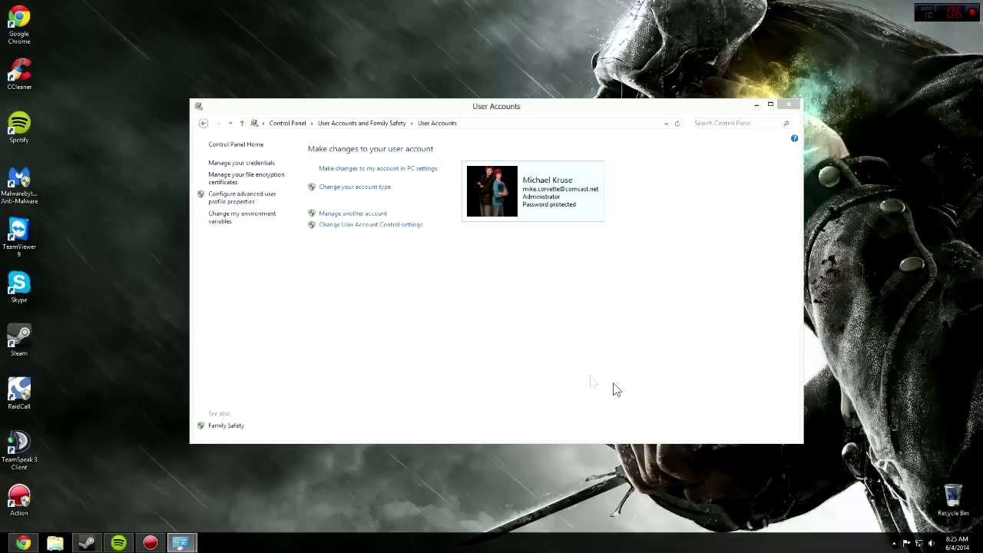
{"action": "left_click", "coordinate": [789, 106]}
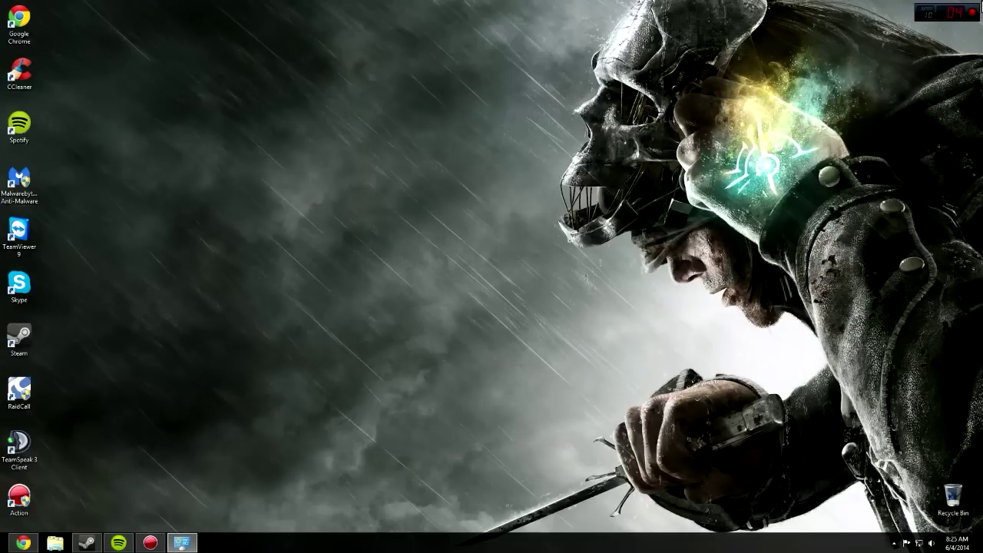
{"action": "left_click", "coordinate": [958, 179]}
Step: Search 'windows 7', open Windows 7 File Recovery and set up backup to Back-Up (D:) letting Windows choose
{"action": "type", "text": "wi"}
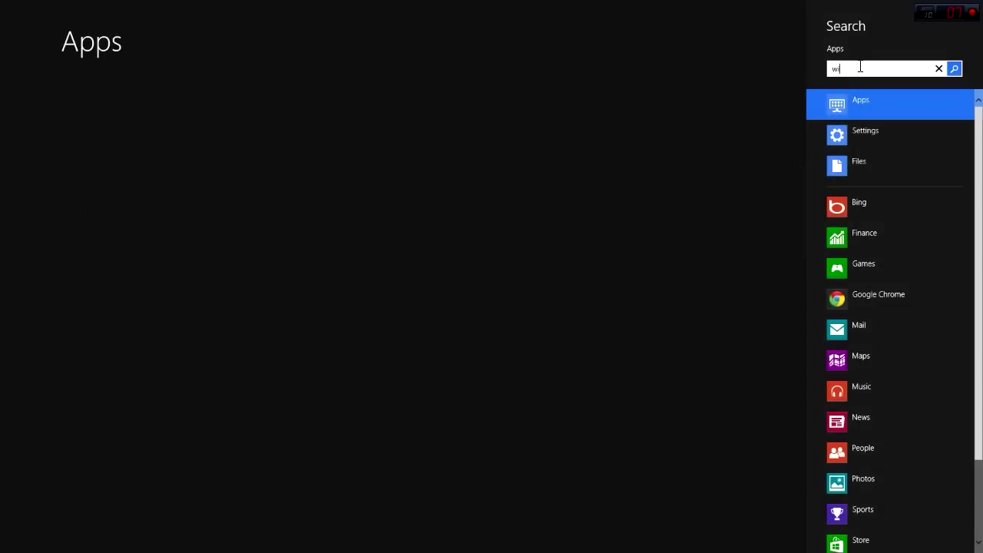
{"action": "type", "text": "ndows 7"}
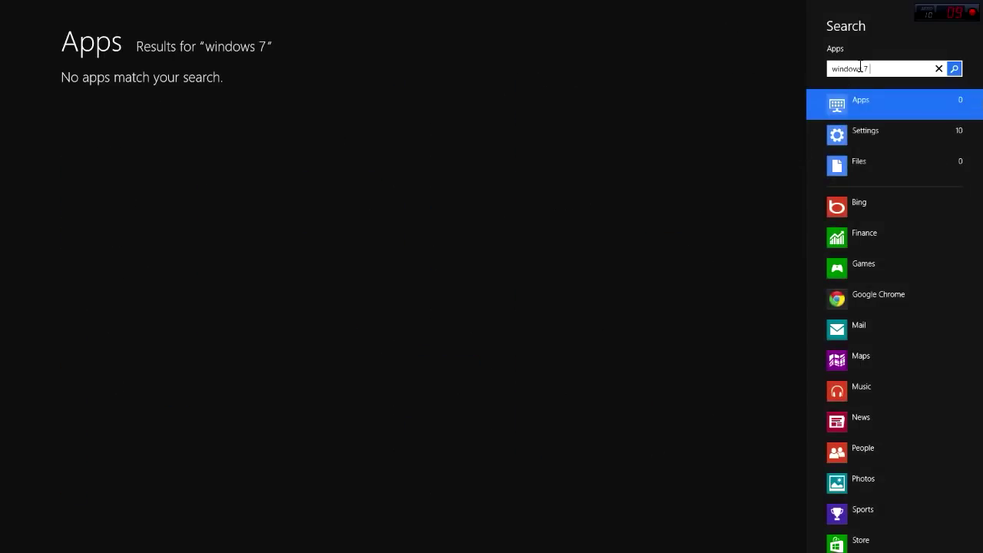
{"action": "left_click", "coordinate": [883, 129]}
{"action": "left_click", "coordinate": [128, 85]}
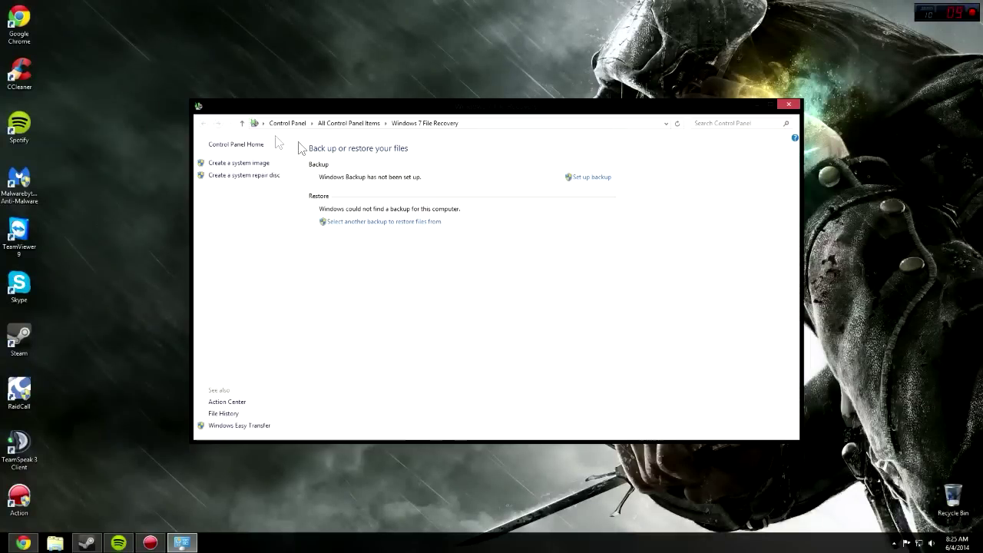
{"action": "left_click", "coordinate": [600, 177]}
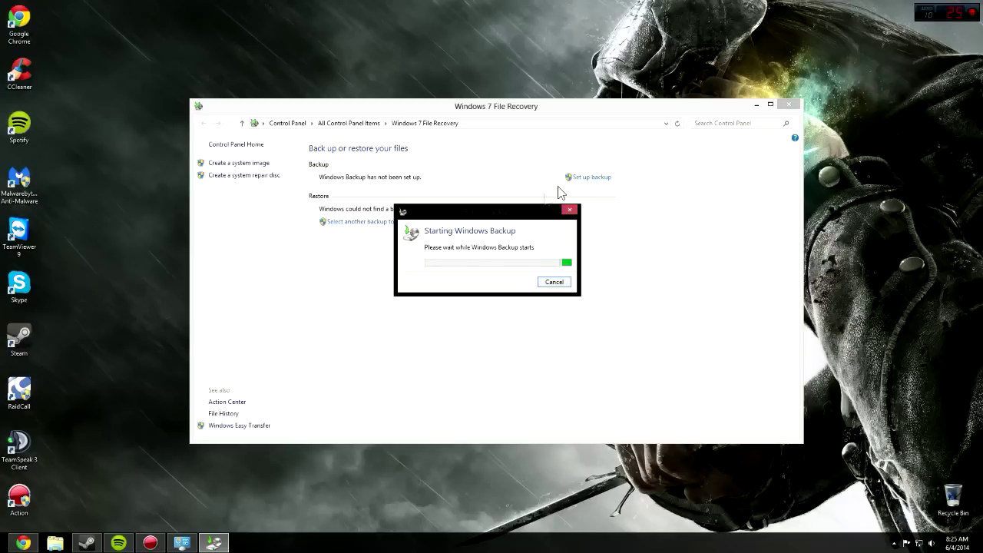
{"action": "left_click", "coordinate": [787, 106]}
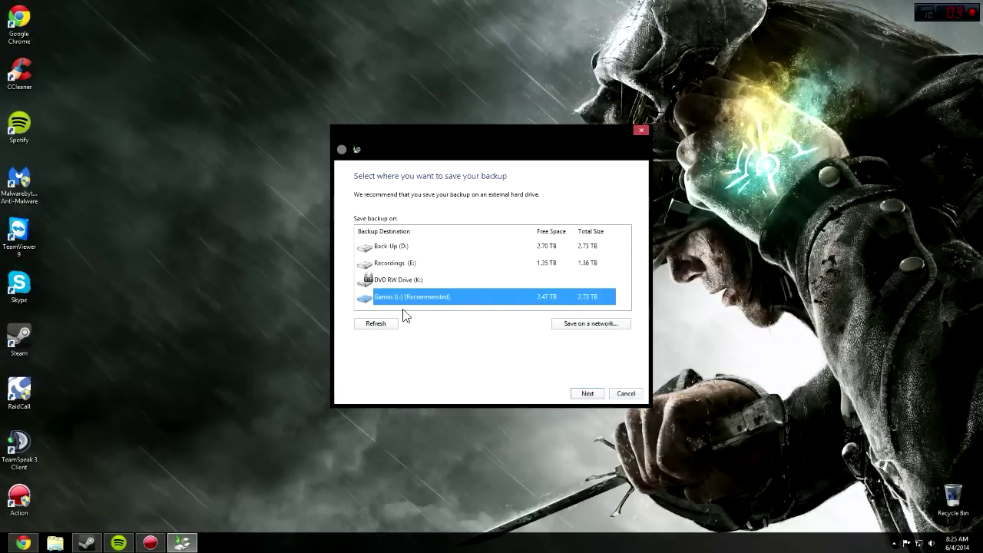
{"action": "left_click", "coordinate": [372, 247]}
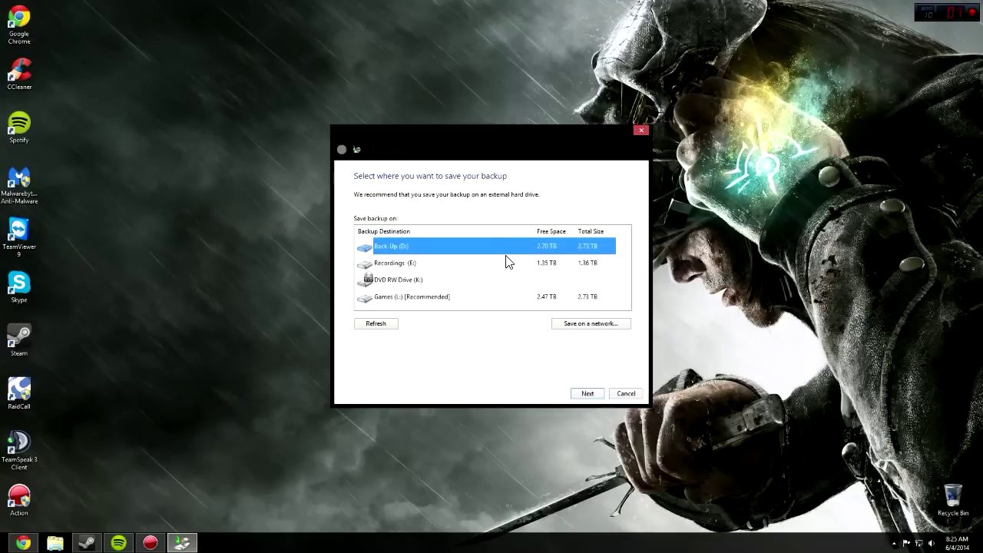
{"action": "left_click", "coordinate": [587, 393]}
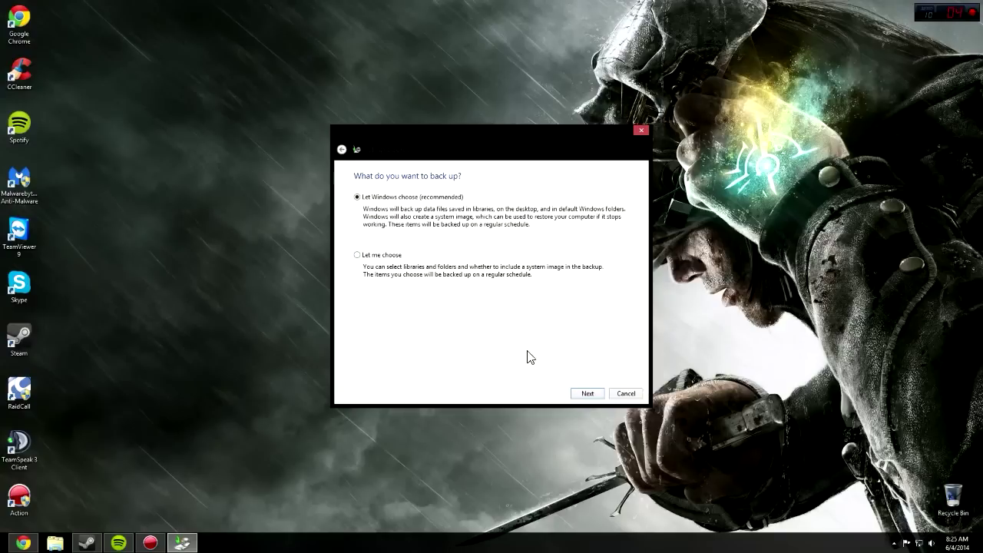
{"action": "left_click", "coordinate": [588, 393]}
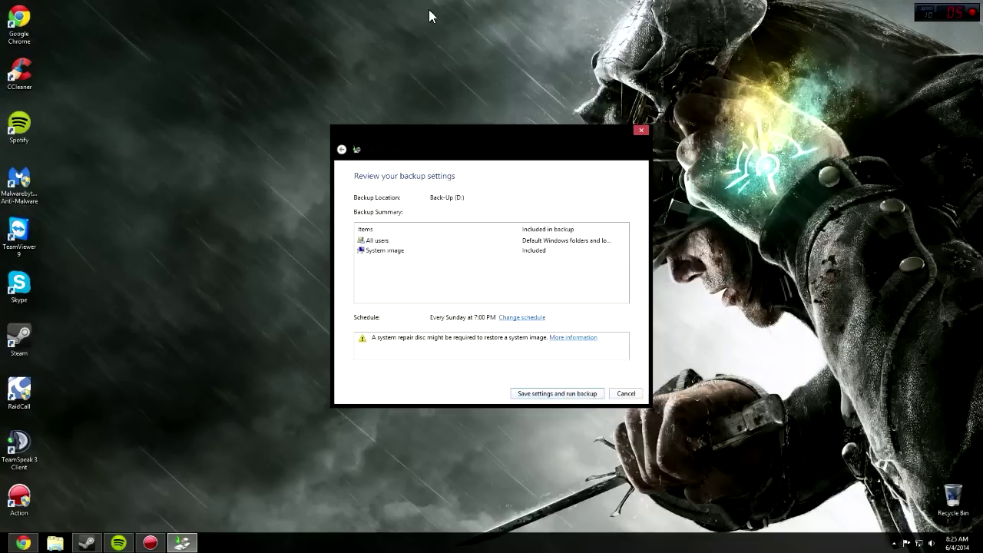
Step: Schedule the backup daily at 12:00 PM, then save settings and run it
{"action": "left_click", "coordinate": [522, 318]}
{"action": "left_click", "coordinate": [427, 262]}
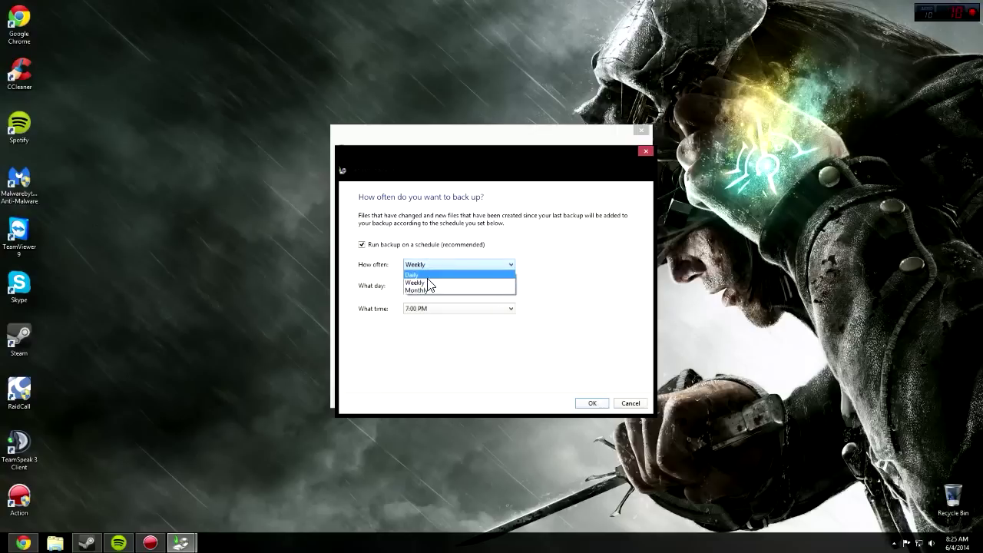
{"action": "left_click", "coordinate": [430, 276]}
{"action": "left_click", "coordinate": [433, 307]}
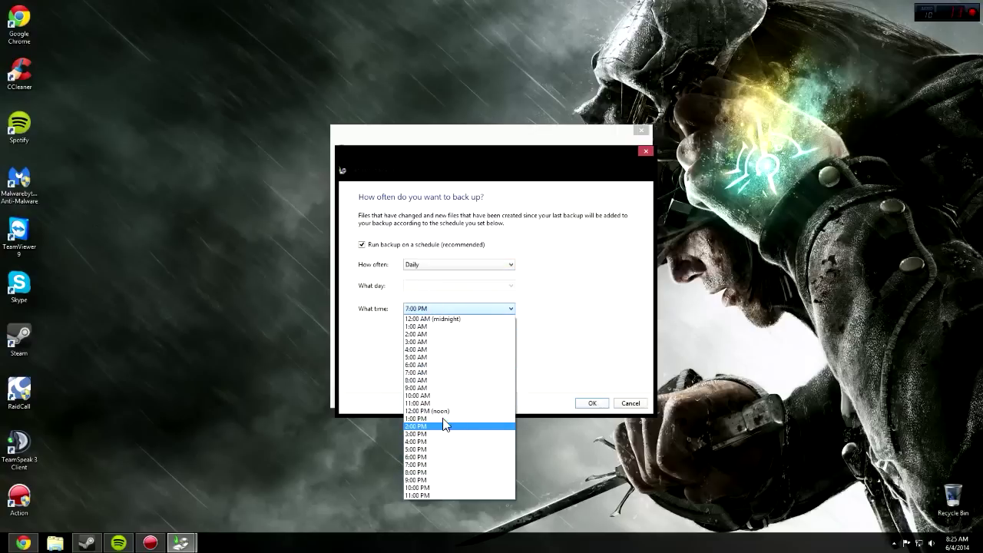
{"action": "left_click", "coordinate": [443, 414]}
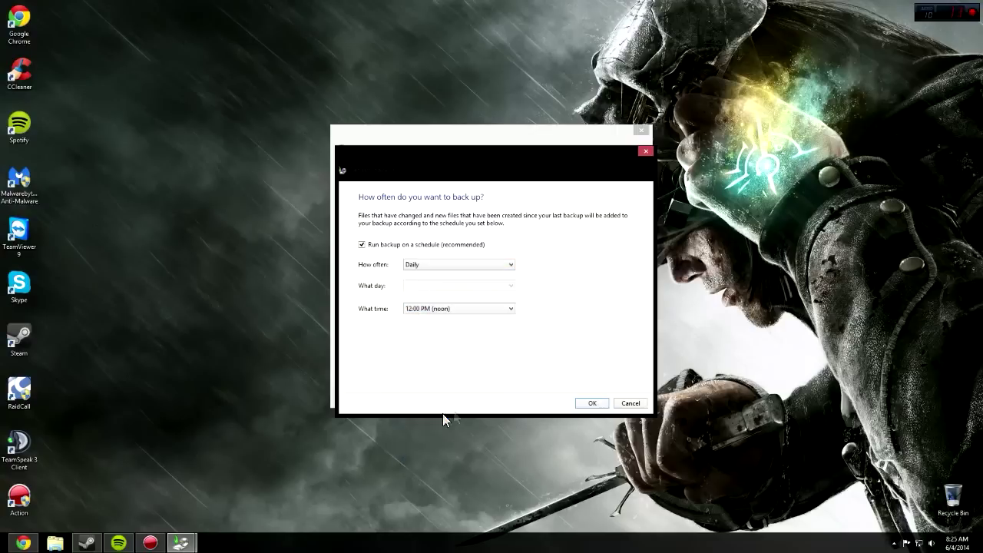
{"action": "left_click", "coordinate": [590, 403]}
{"action": "left_click", "coordinate": [571, 393]}
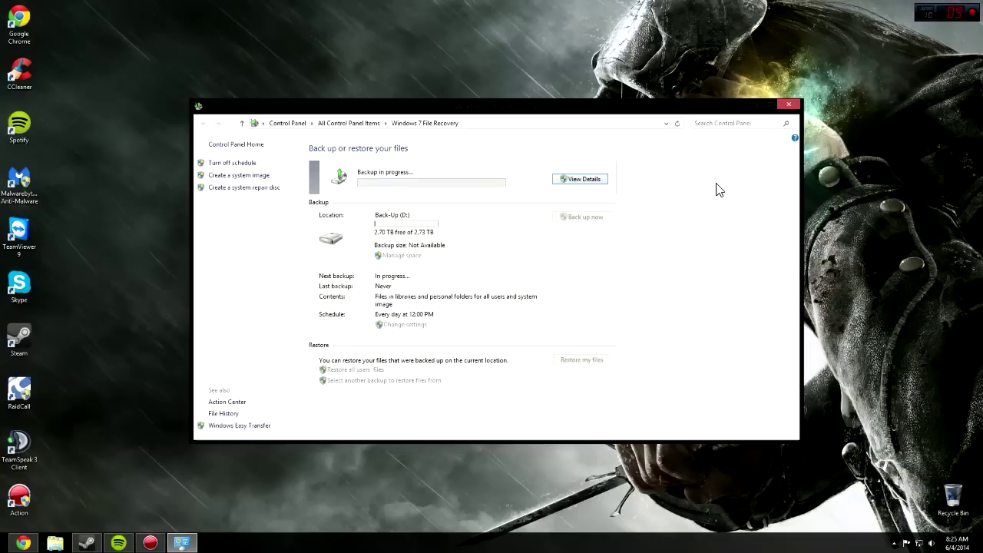
{"action": "left_click", "coordinate": [789, 103]}
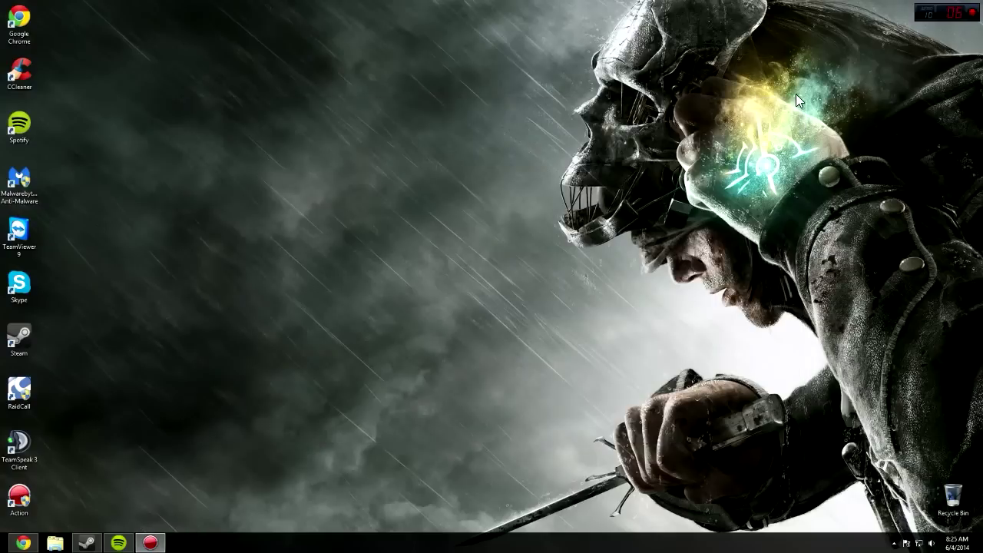
{"action": "left_click", "coordinate": [55, 544]}
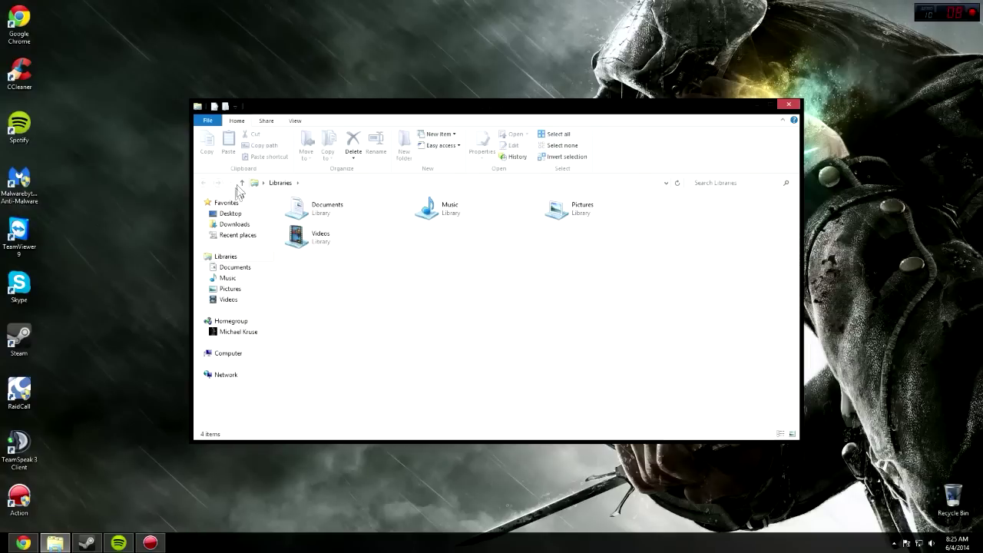
{"action": "left_click", "coordinate": [230, 215]}
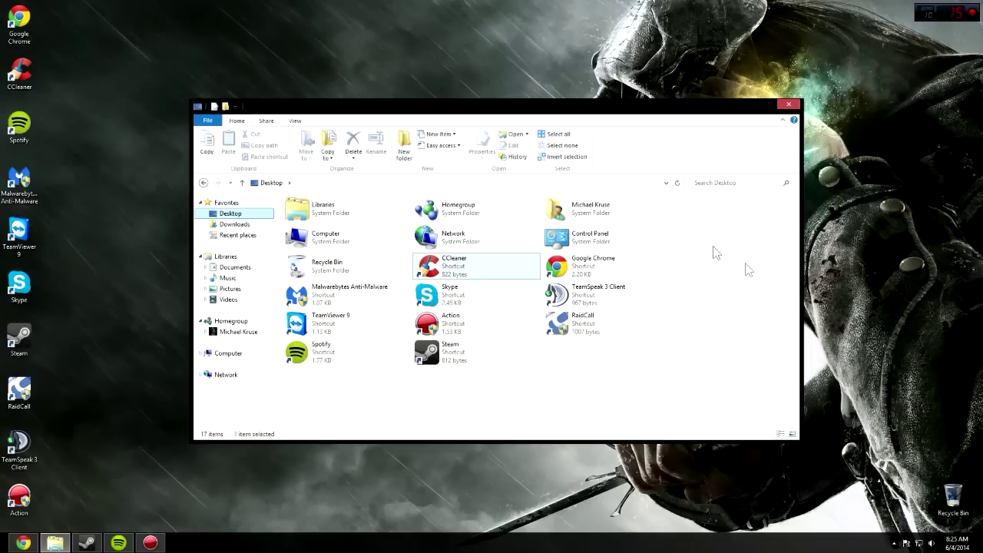
{"action": "left_click", "coordinate": [797, 105]}
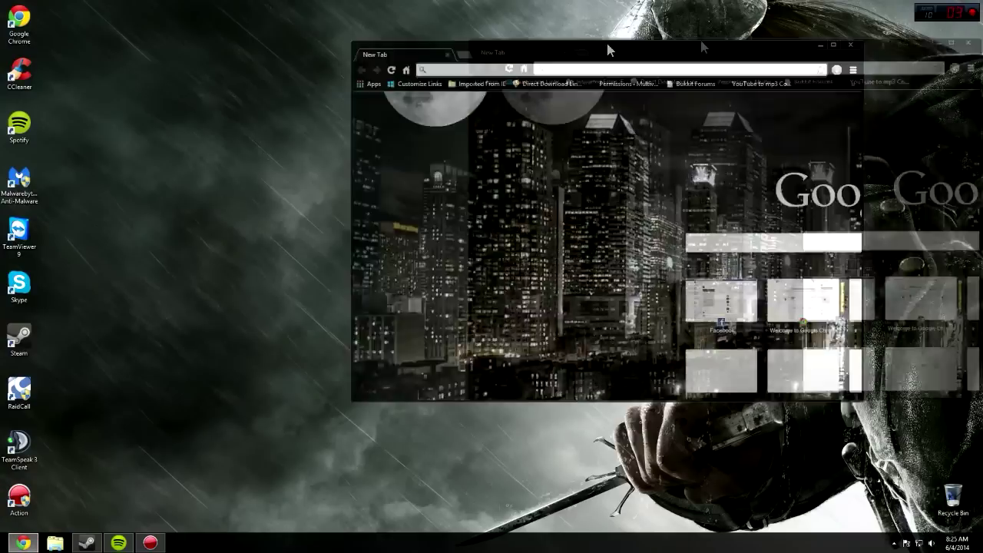
Step: Maximize Chrome and search the web for 'malwarebytes'
{"action": "left_click_drag", "start_coordinate": [608, 44], "coordinate": [484, 6]}
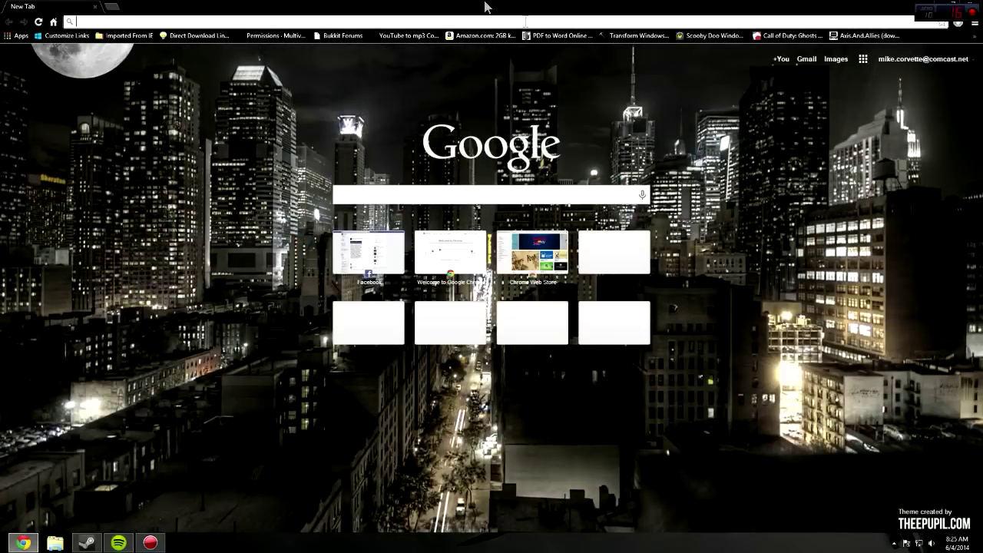
{"action": "left_click", "coordinate": [223, 24]}
{"action": "type", "text": "malwarebt"}
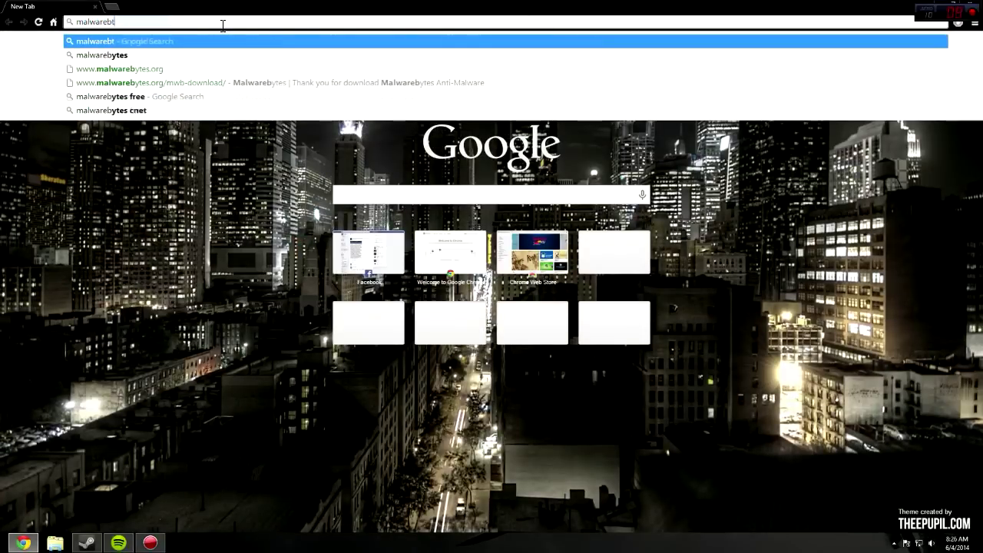
{"action": "key", "text": "BackSpace"}
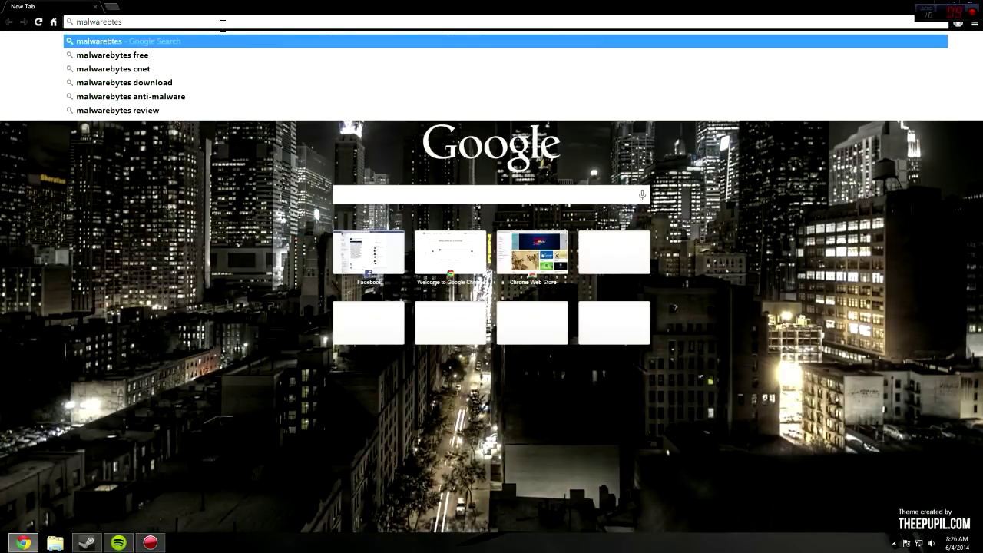
{"action": "type", "text": "yt"}
{"action": "key", "text": "BackSpace"}
{"action": "key", "text": "BackSpace"}
{"action": "type", "text": "tes"}
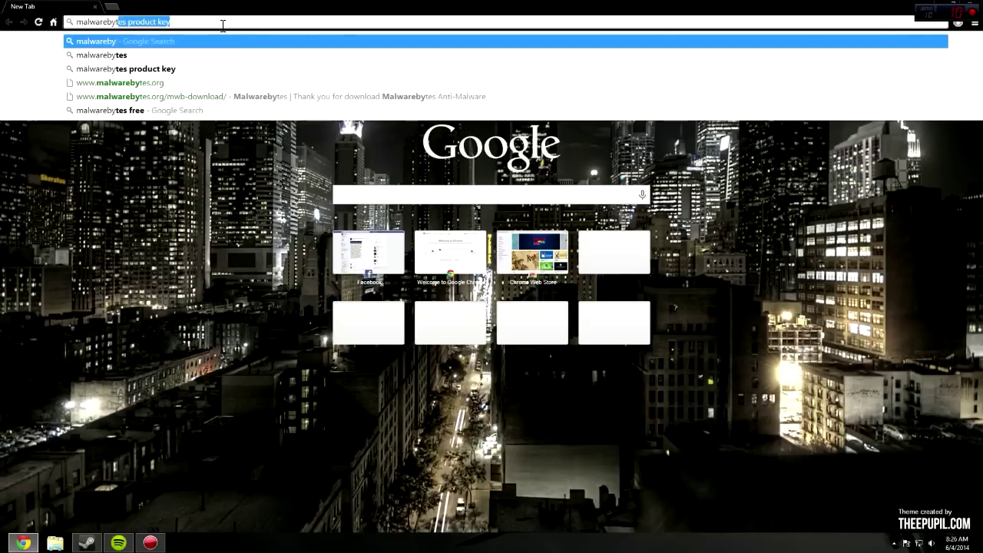
{"action": "key", "text": "BackSpace"}
{"action": "key", "text": "Return"}
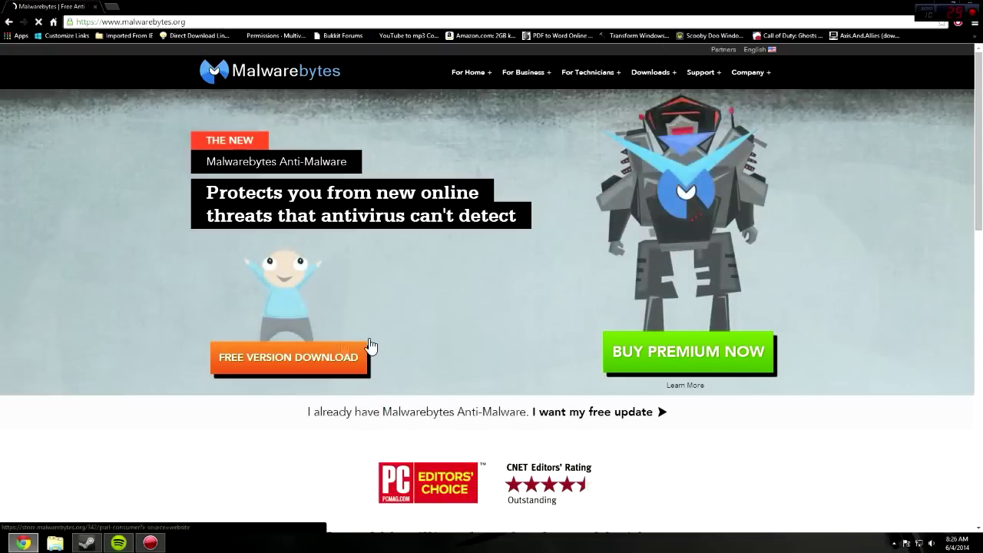
Step: Start the free Malwarebytes download and close the Malwarebytes tab
{"action": "left_click", "coordinate": [295, 355]}
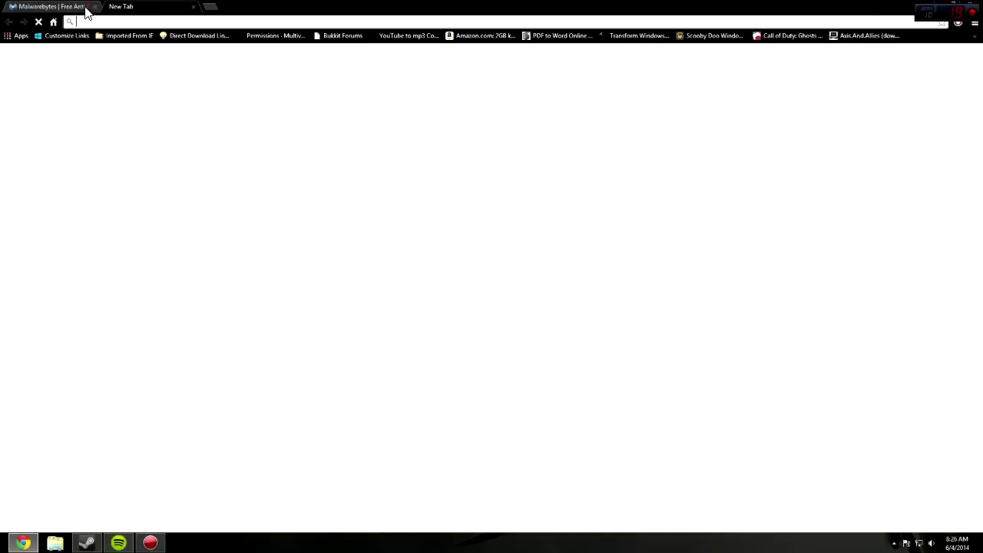
{"action": "left_click", "coordinate": [97, 11]}
{"action": "left_click", "coordinate": [95, 7]}
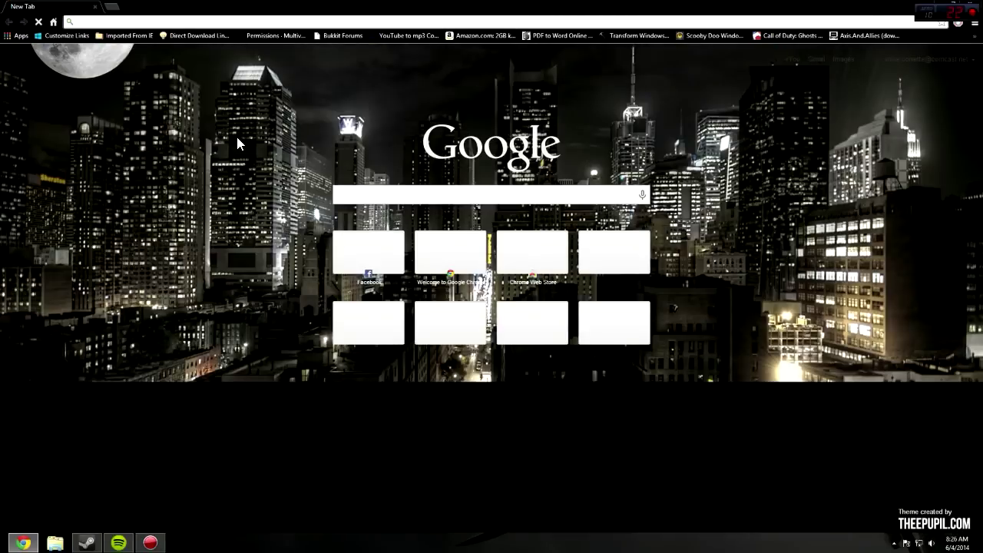
Step: Search Google for 'ccleaner', open the CNET download result, then launch CCleaner from the desktop
{"action": "type", "text": "ccleaner"}
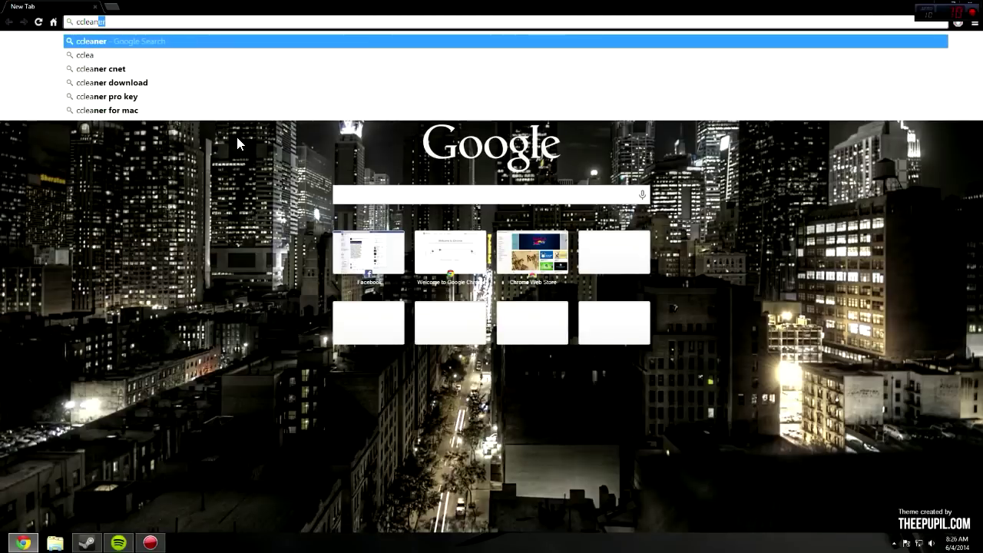
{"action": "key", "text": "Return"}
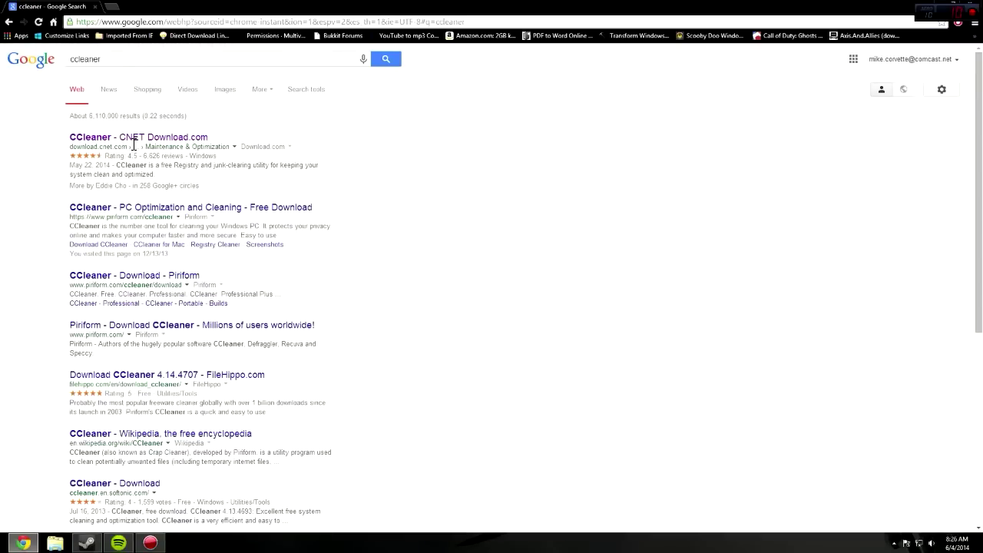
{"action": "left_click", "coordinate": [131, 141]}
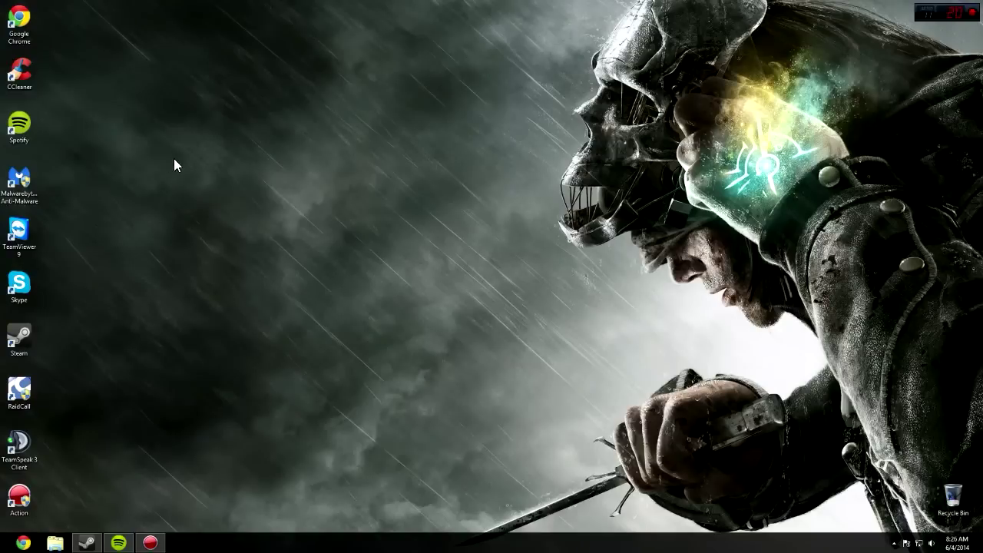
{"action": "double_click", "coordinate": [20, 73]}
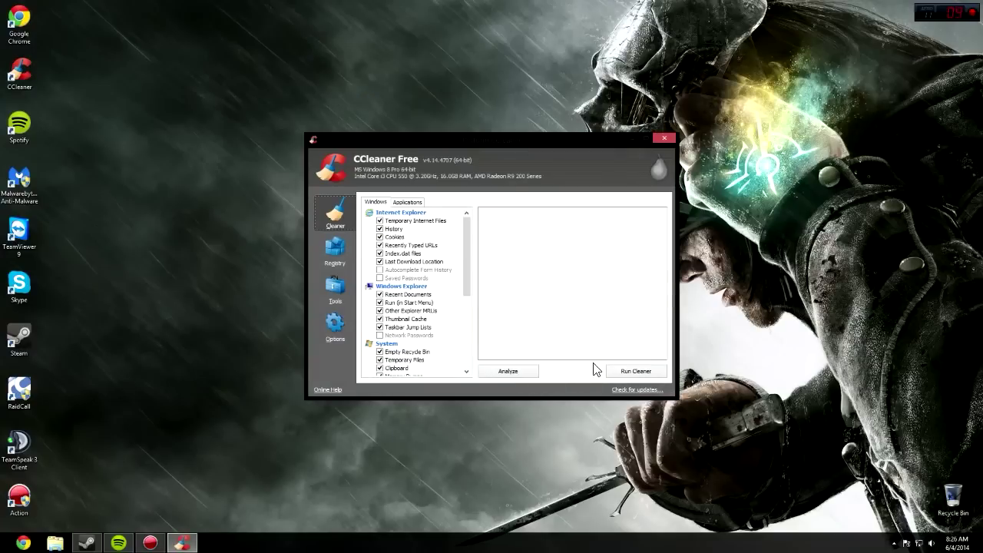
Step: Run the CCleaner cleaner and confirm permanently deleting the checked junk files
{"action": "left_click", "coordinate": [651, 372]}
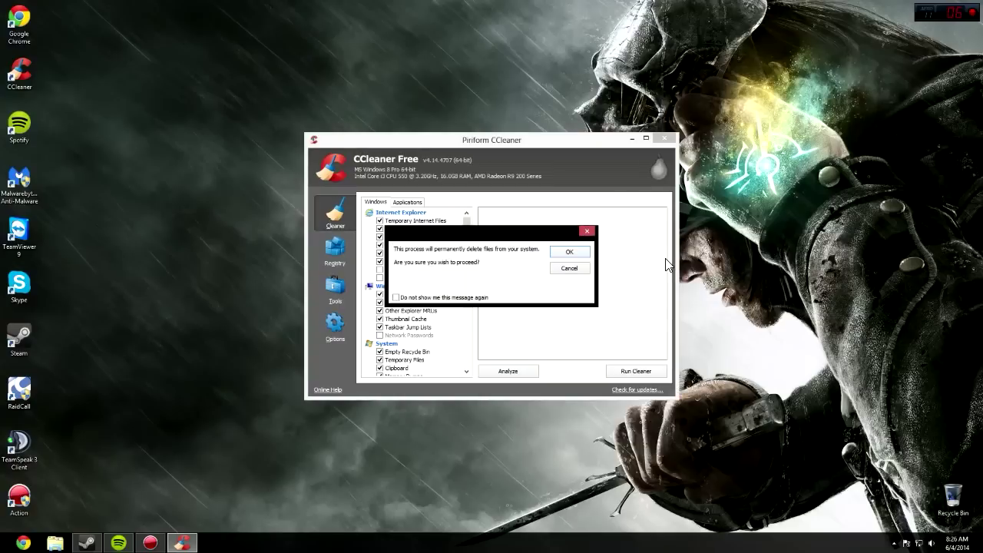
{"action": "left_click", "coordinate": [567, 252]}
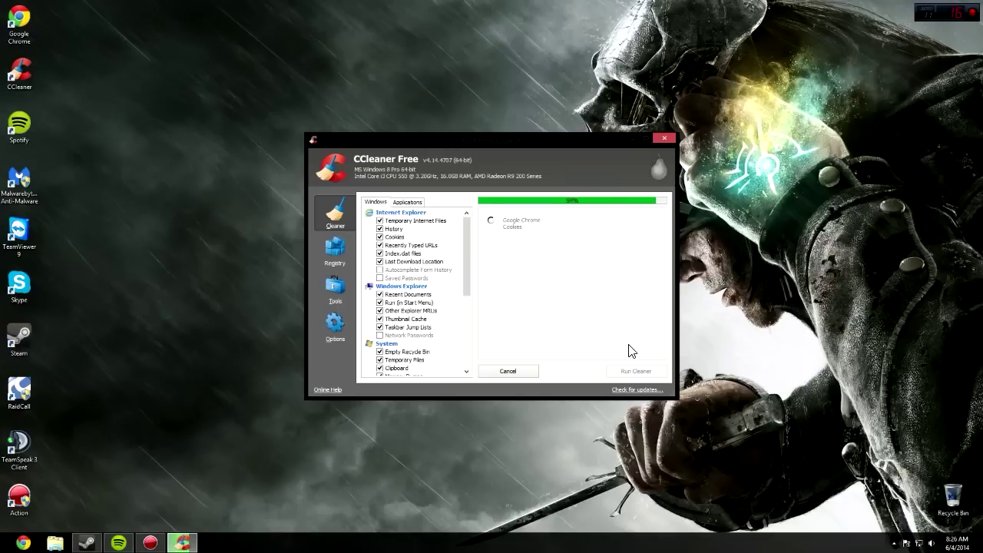
Step: Start CCleaner's registry scan, check the computer's system properties from Computer, then close both windows
{"action": "left_click", "coordinate": [355, 261]}
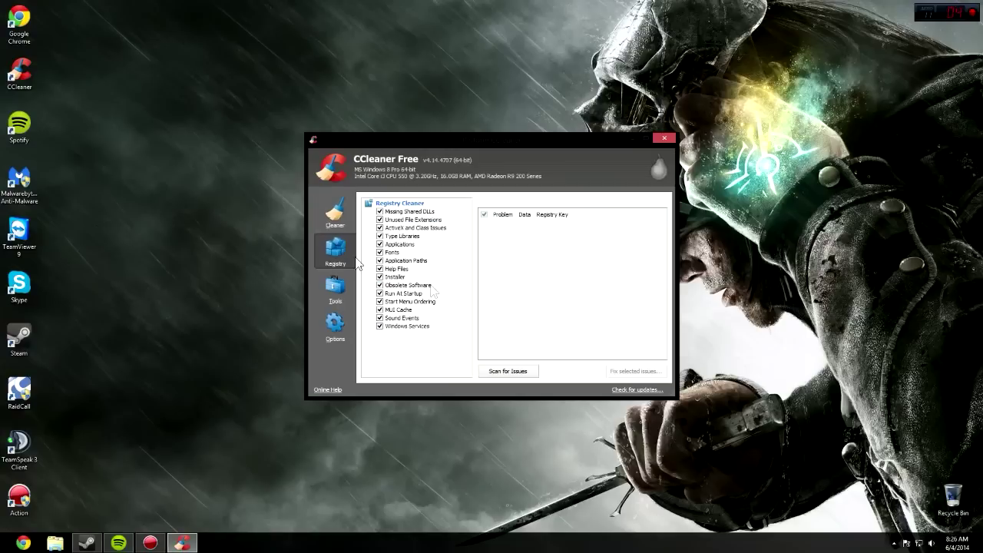
{"action": "left_click", "coordinate": [530, 370]}
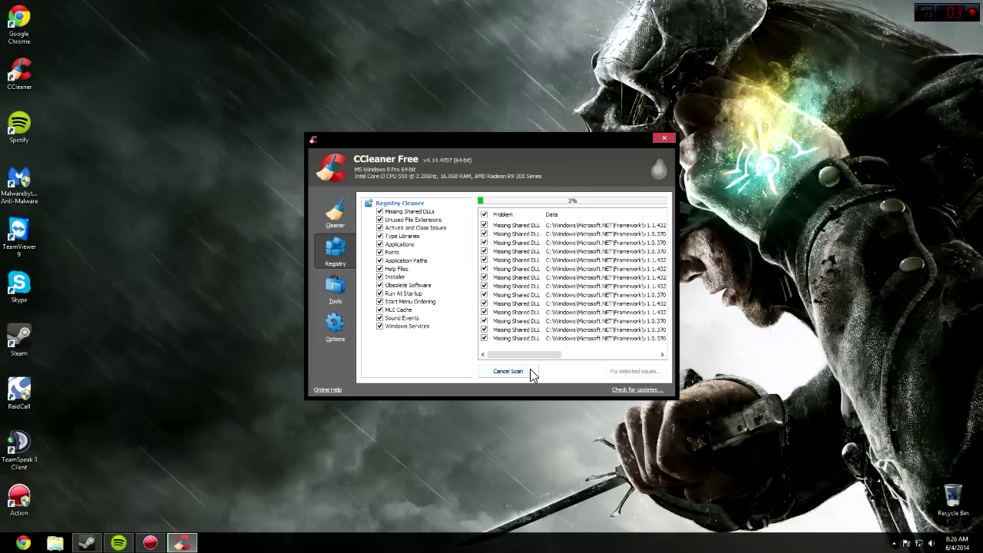
{"action": "left_click", "coordinate": [56, 544]}
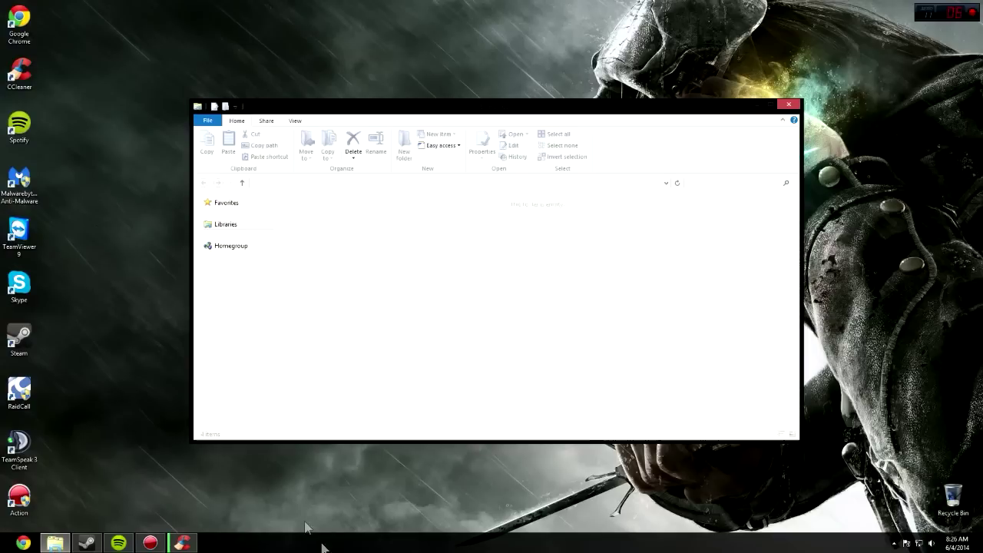
{"action": "left_click", "coordinate": [228, 353]}
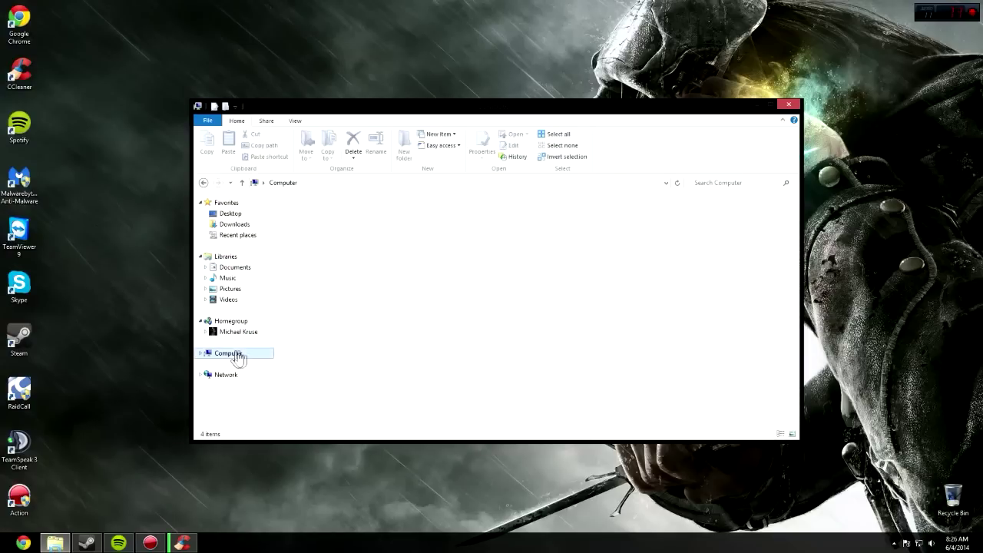
{"action": "right_click", "coordinate": [478, 313]}
{"action": "left_click", "coordinate": [573, 413]}
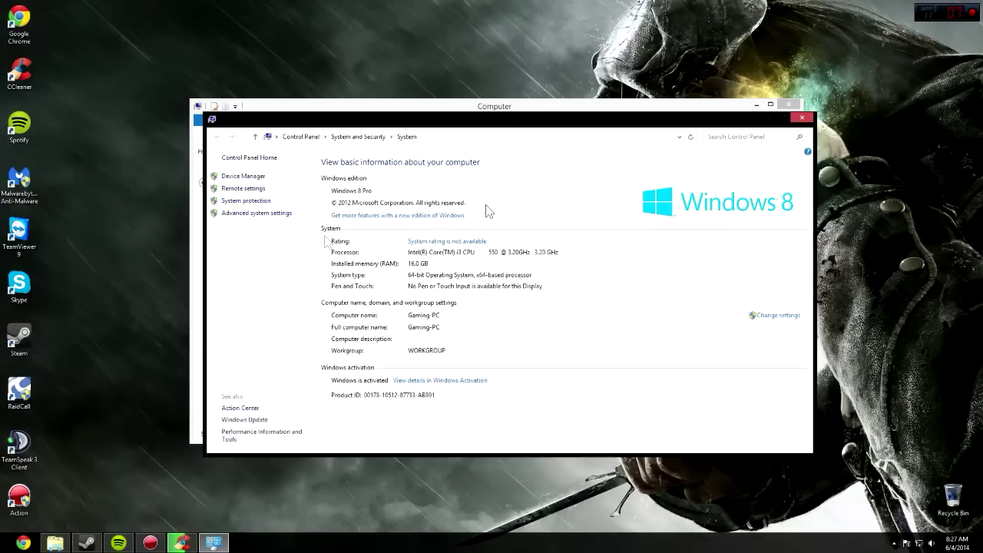
{"action": "left_click", "coordinate": [802, 117]}
{"action": "left_click", "coordinate": [790, 103]}
{"action": "mouse_move", "coordinate": [980, 53]}
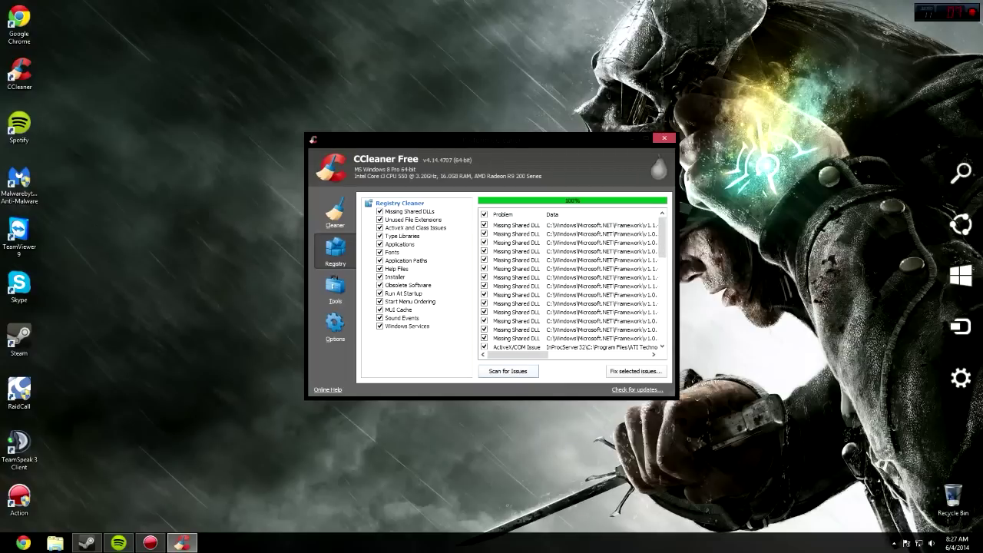
{"action": "left_click", "coordinate": [961, 378]}
{"action": "left_click", "coordinate": [849, 74]}
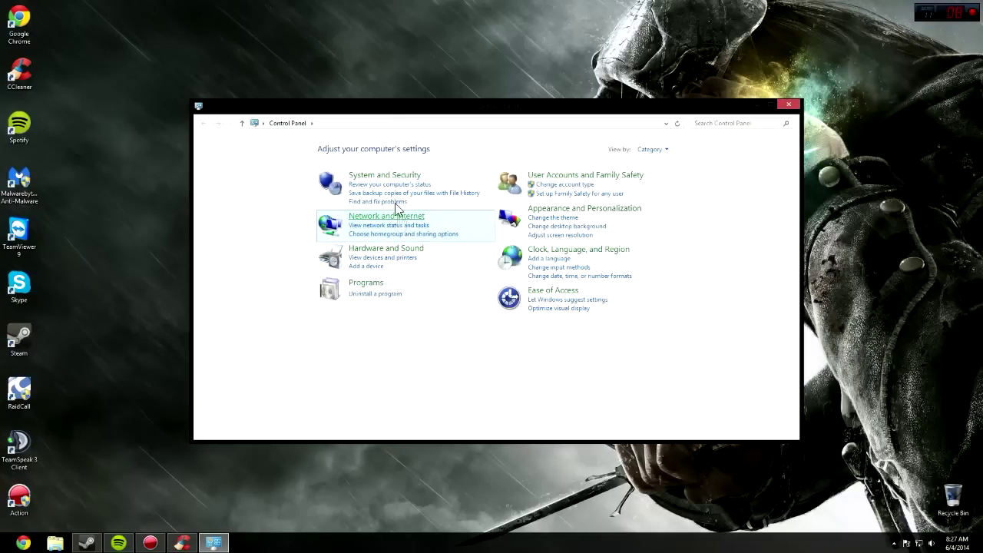
{"action": "left_click", "coordinate": [394, 176]}
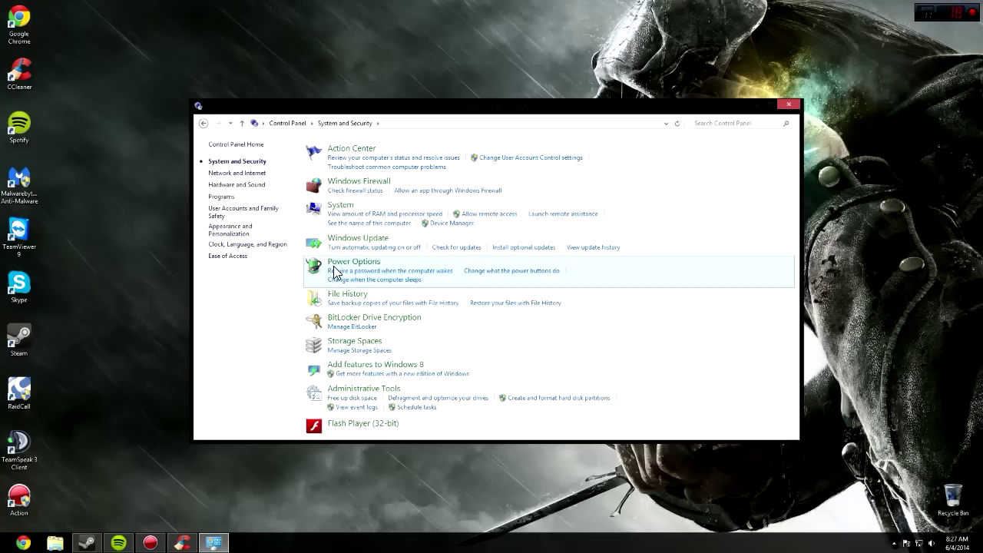
{"action": "left_click", "coordinate": [352, 262]}
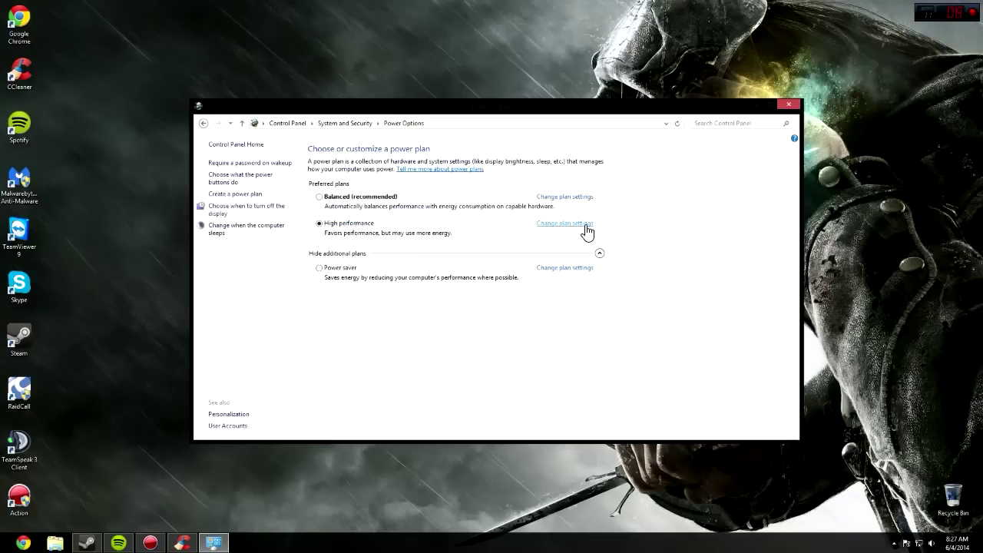
{"action": "left_click", "coordinate": [582, 224]}
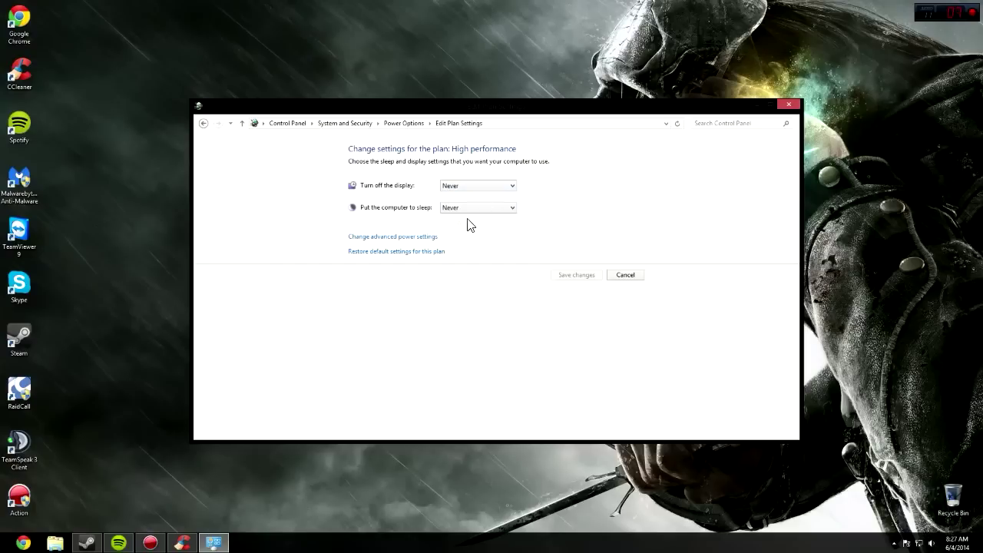
{"action": "left_click", "coordinate": [423, 242]}
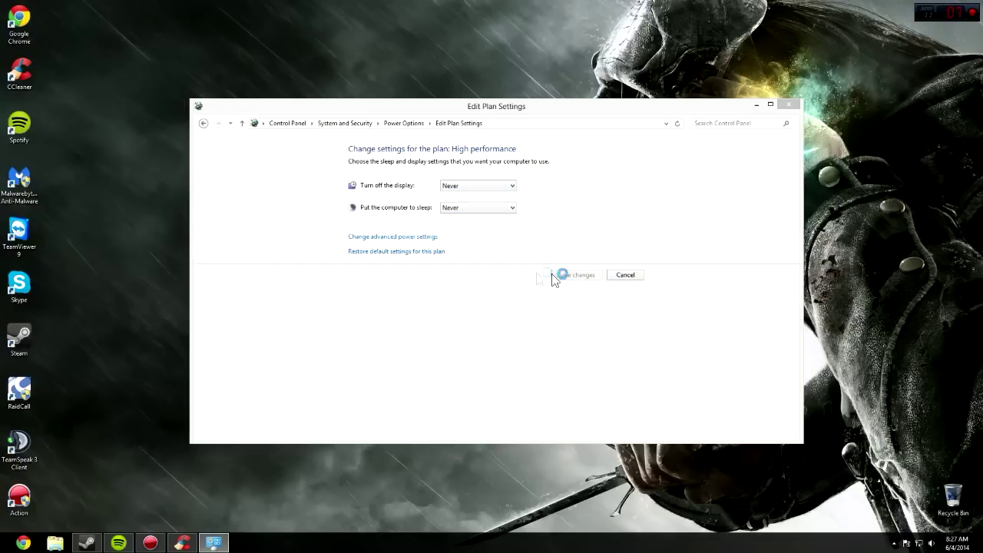
{"action": "left_click", "coordinate": [64, 164]}
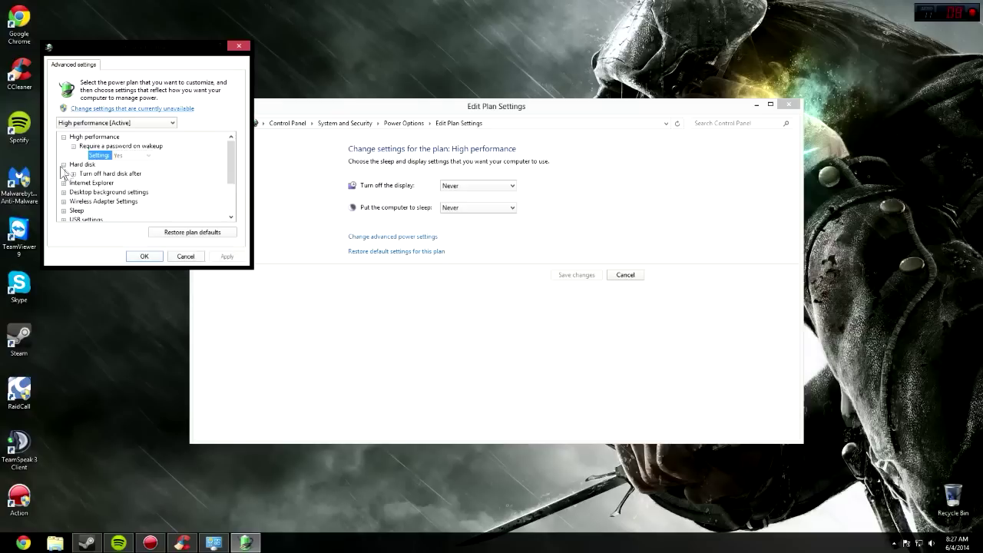
{"action": "left_click", "coordinate": [73, 174]}
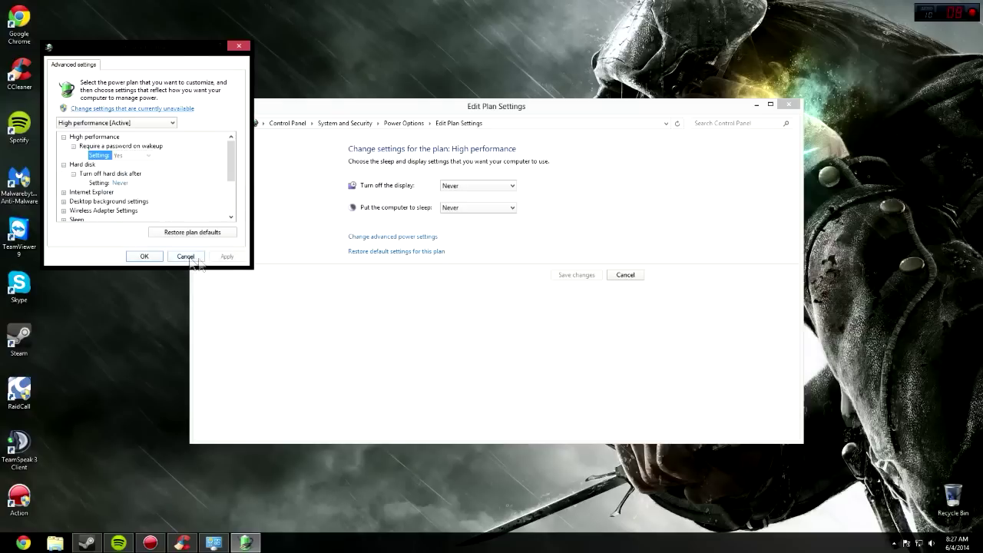
{"action": "scroll", "coordinate": [129, 189], "scroll_direction": "down", "scroll_amount": 2}
{"action": "left_click", "coordinate": [63, 165]}
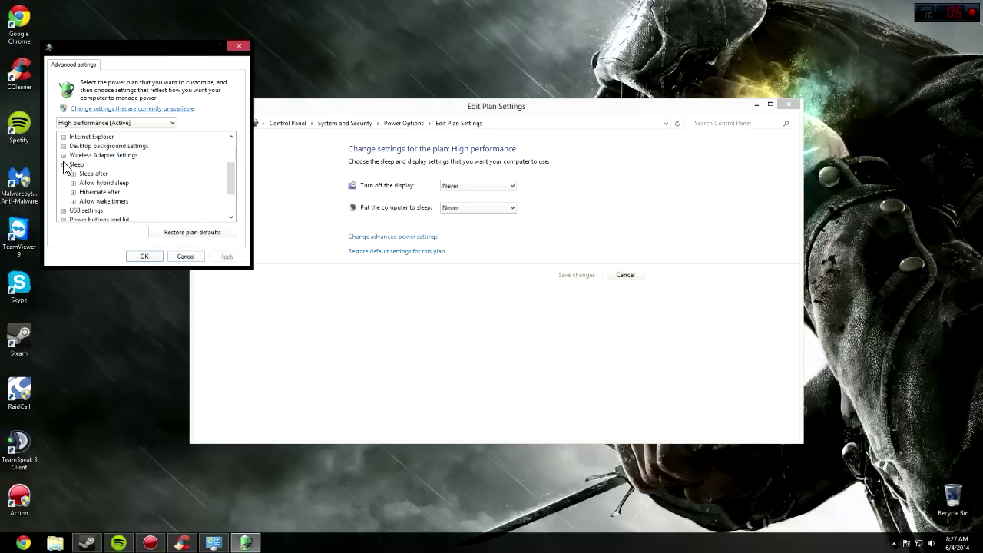
{"action": "left_click", "coordinate": [73, 174]}
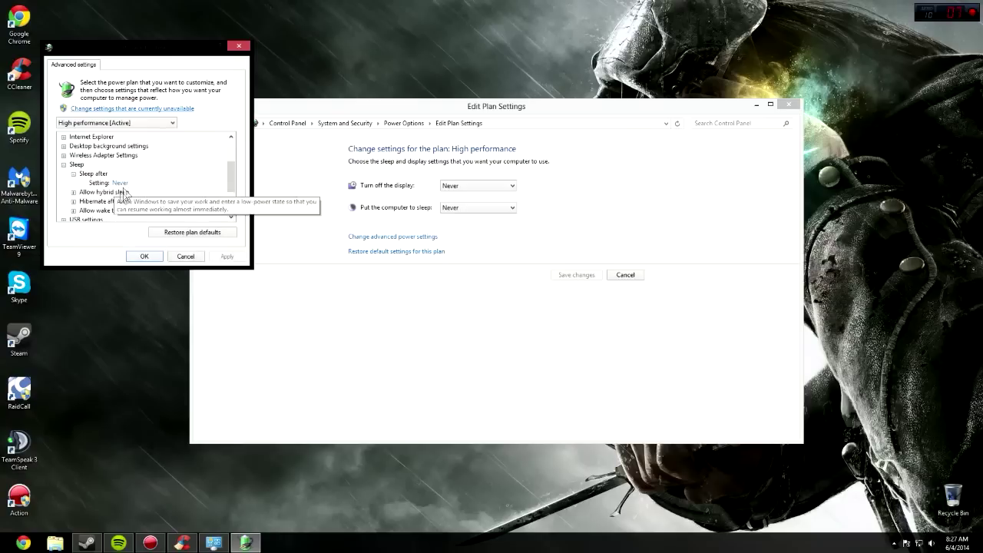
{"action": "left_click", "coordinate": [143, 258]}
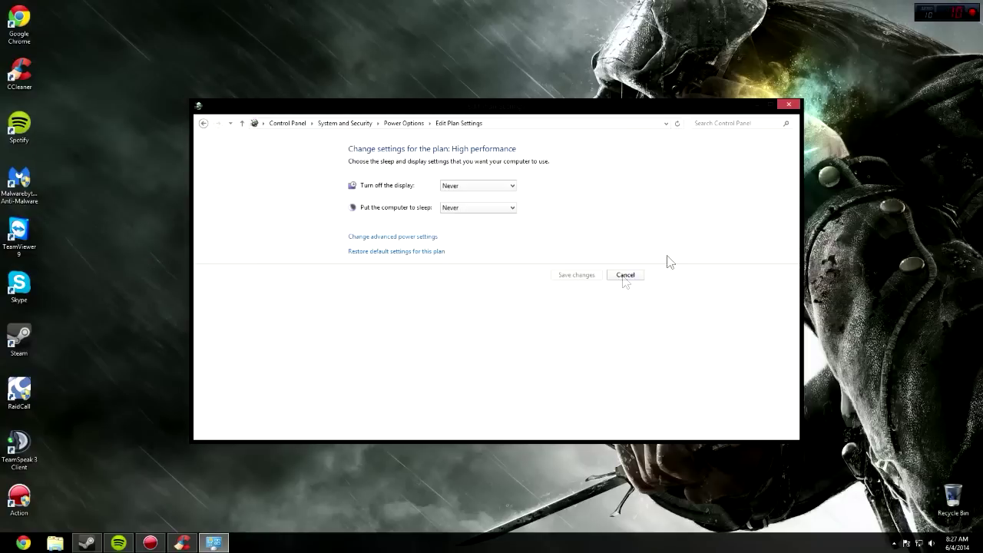
{"action": "left_click", "coordinate": [788, 107]}
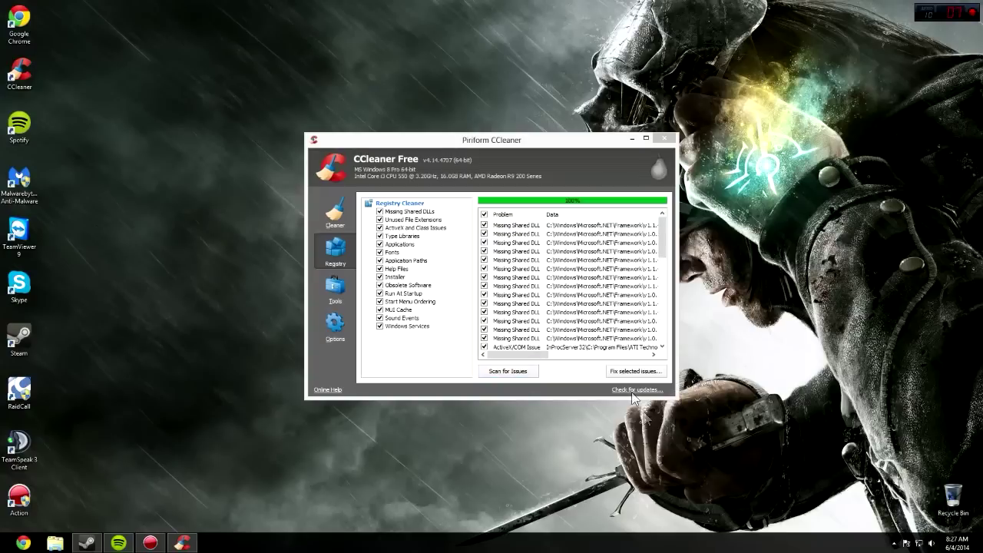
Step: Fix all 43 selected registry issues without a backup, then close CCleaner
{"action": "scroll", "coordinate": [654, 244], "scroll_direction": "down", "scroll_amount": 3}
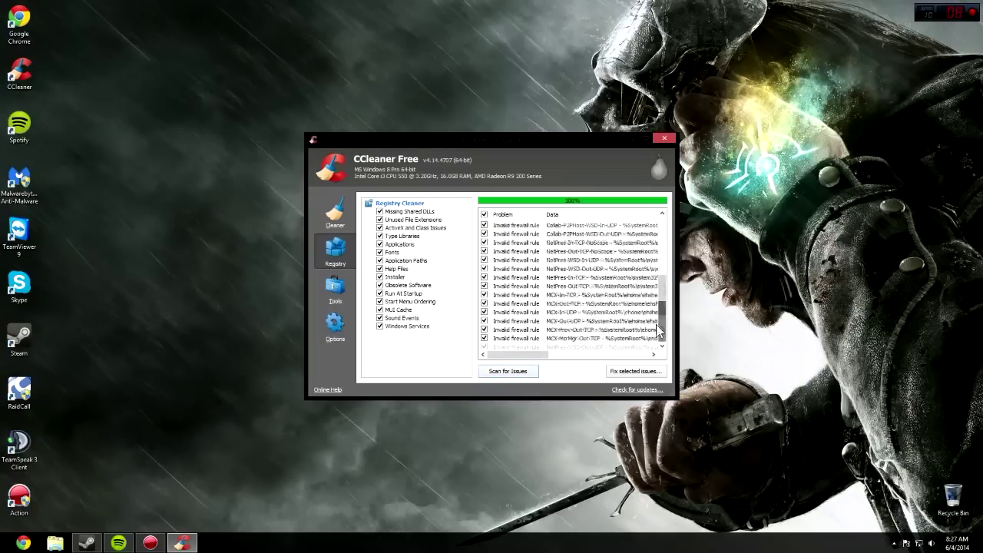
{"action": "scroll", "coordinate": [654, 244], "scroll_direction": "up", "scroll_amount": 3}
{"action": "left_click", "coordinate": [636, 371]}
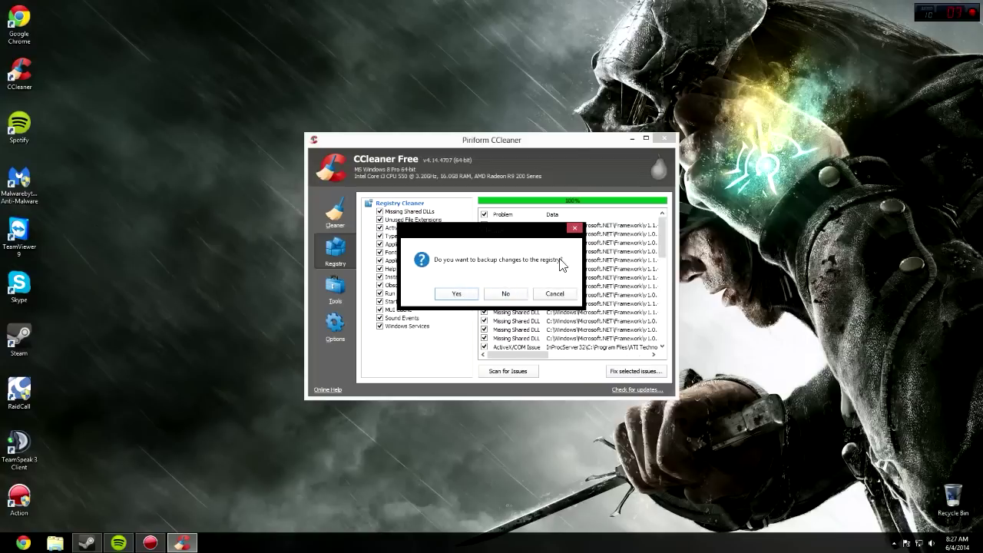
{"action": "left_click", "coordinate": [505, 297]}
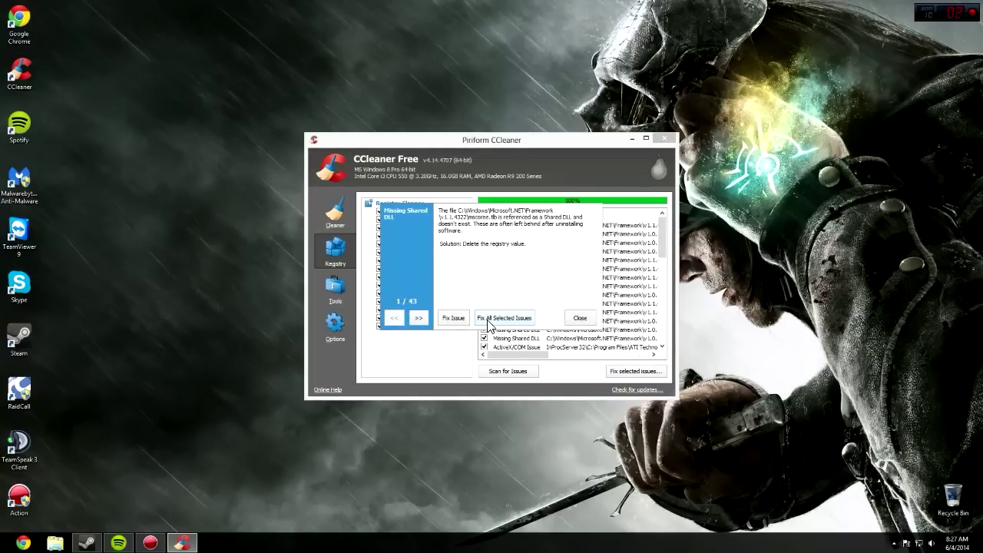
{"action": "left_click", "coordinate": [490, 320]}
{"action": "left_click", "coordinate": [580, 317]}
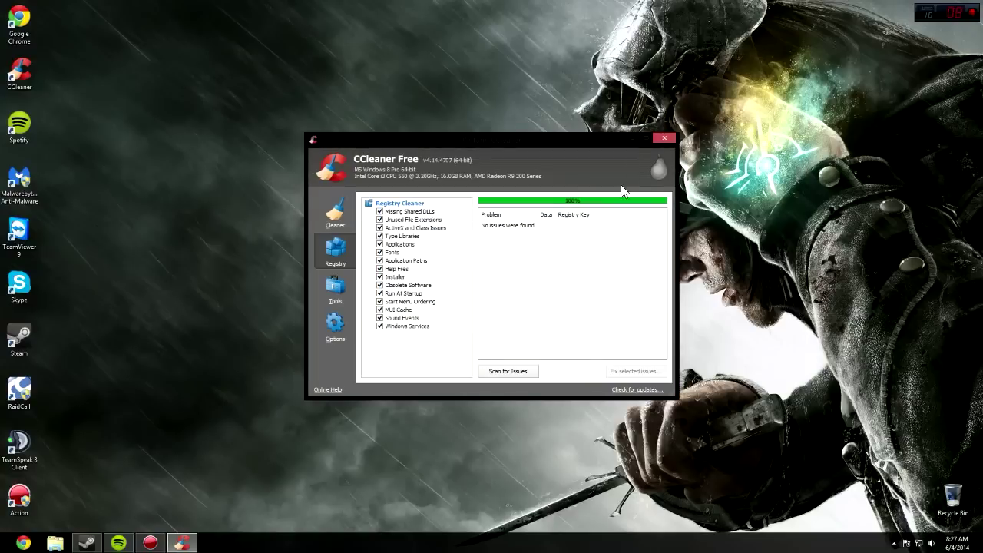
{"action": "left_click", "coordinate": [664, 139]}
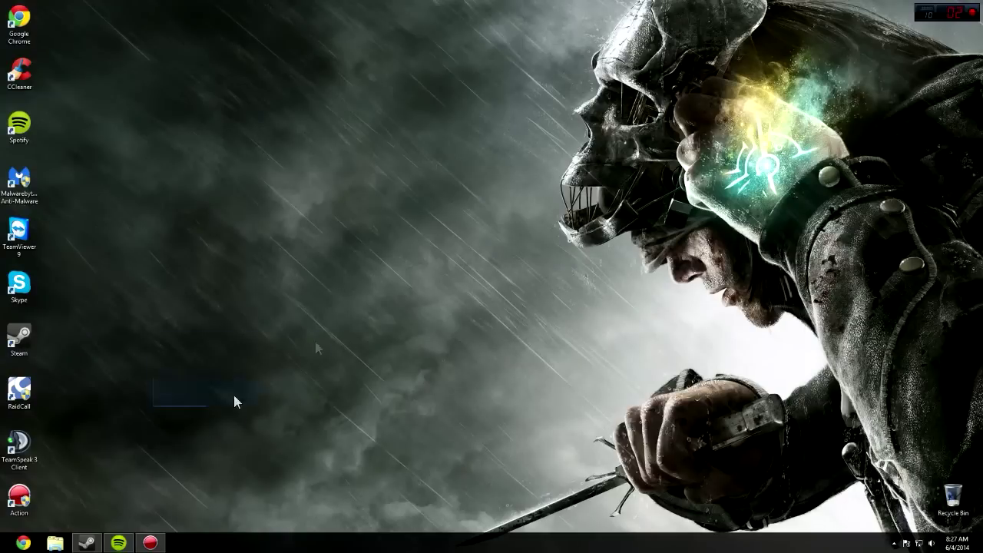
{"action": "left_click_drag", "start_coordinate": [154, 402], "coordinate": [238, 315]}
Step: Move the taskbar to the right screen edge and then back to the bottom
{"action": "left_click_drag", "start_coordinate": [588, 48], "coordinate": [507, 252]}
{"action": "left_click_drag", "start_coordinate": [530, 219], "coordinate": [737, 225]}
{"action": "left_click_drag", "start_coordinate": [567, 180], "coordinate": [611, 221]}
{"action": "left_click_drag", "start_coordinate": [527, 304], "coordinate": [640, 493]}
{"action": "left_click_drag", "start_coordinate": [492, 542], "coordinate": [961, 169]}
{"action": "left_click_drag", "start_coordinate": [951, 257], "coordinate": [128, 497]}
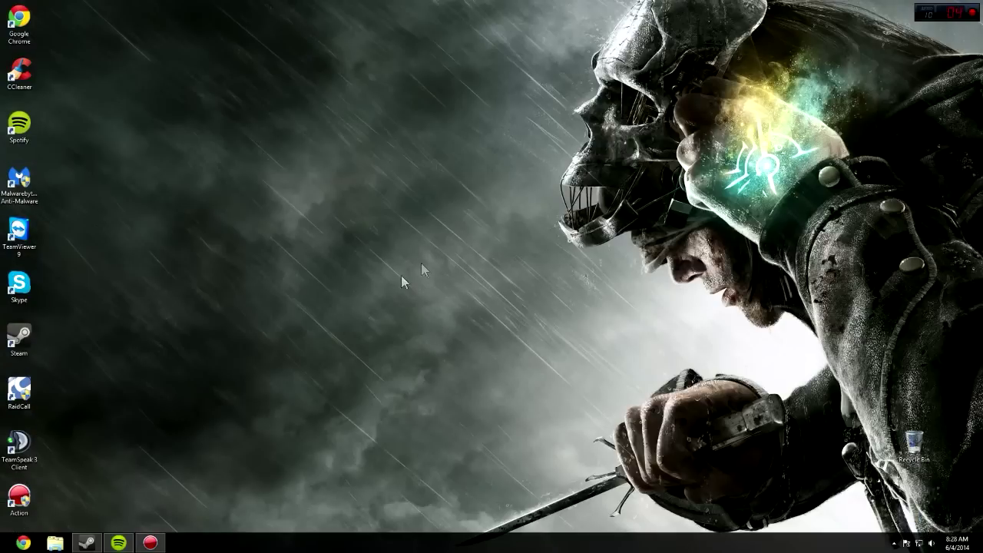
Step: Check the computer's drives in File Explorer's Computer view, then close the window
{"action": "key", "text": "super+e"}
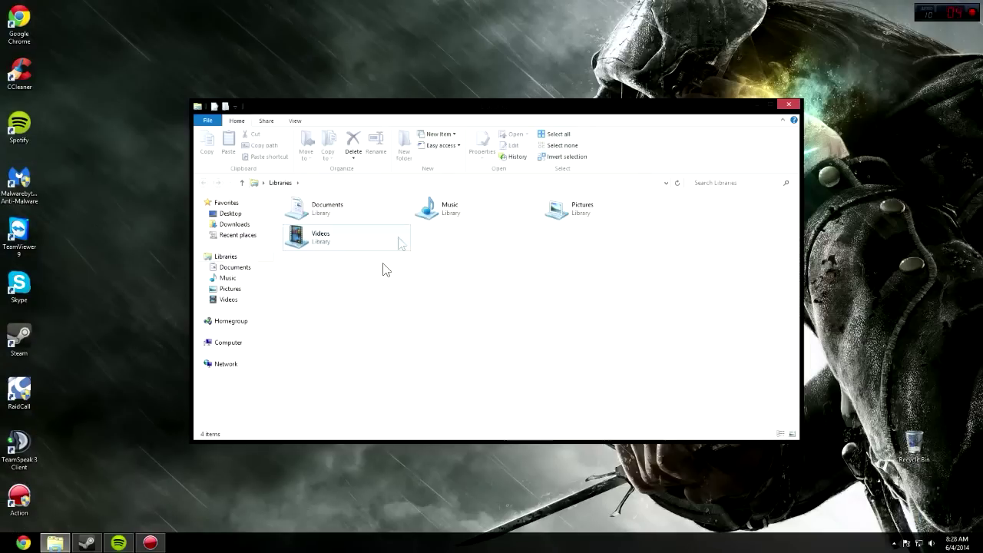
{"action": "left_click", "coordinate": [229, 355]}
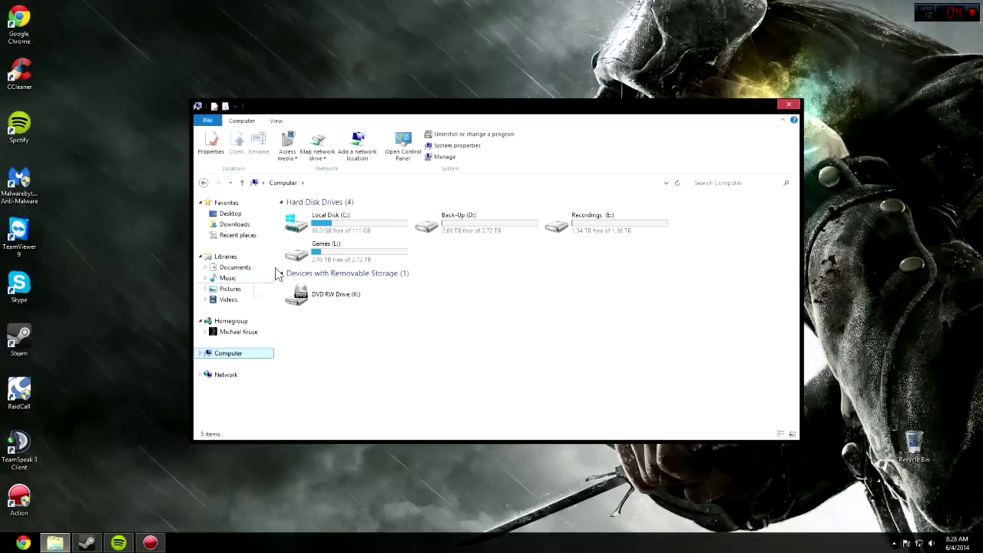
{"action": "left_click_drag", "start_coordinate": [696, 247], "coordinate": [474, 421]}
{"action": "left_click", "coordinate": [789, 104]}
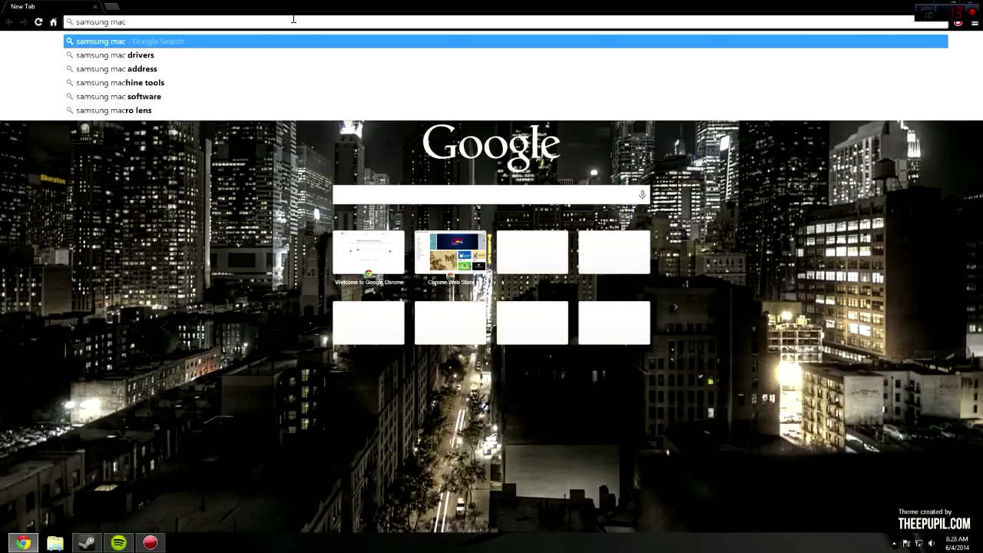
Step: Search Google for 'samsung magician' and download the Samsung SSD Magician 4.3 zip from TechSpot
{"action": "key", "text": "BackSpace"}
{"action": "type", "text": "g"}
{"action": "left_click", "coordinate": [196, 57]}
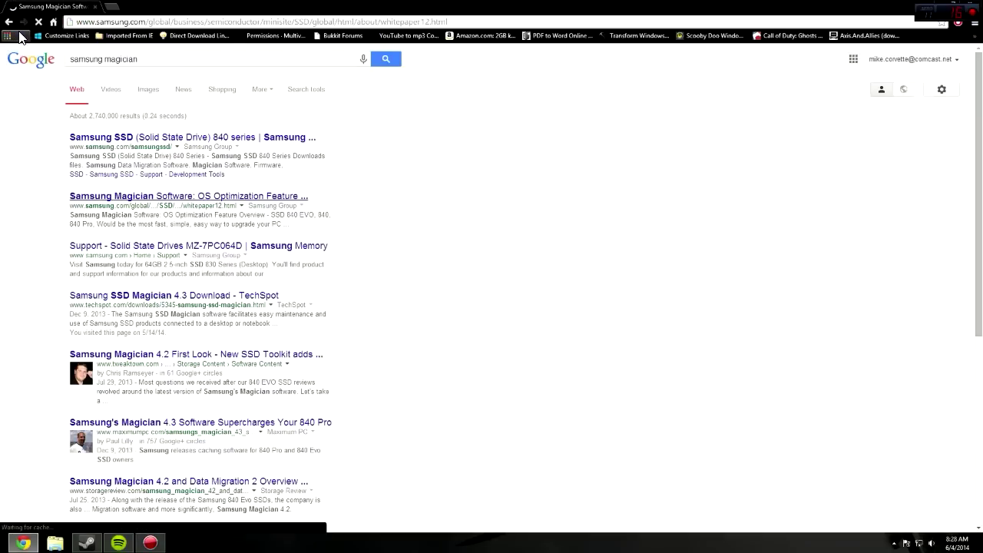
{"action": "left_click", "coordinate": [9, 22]}
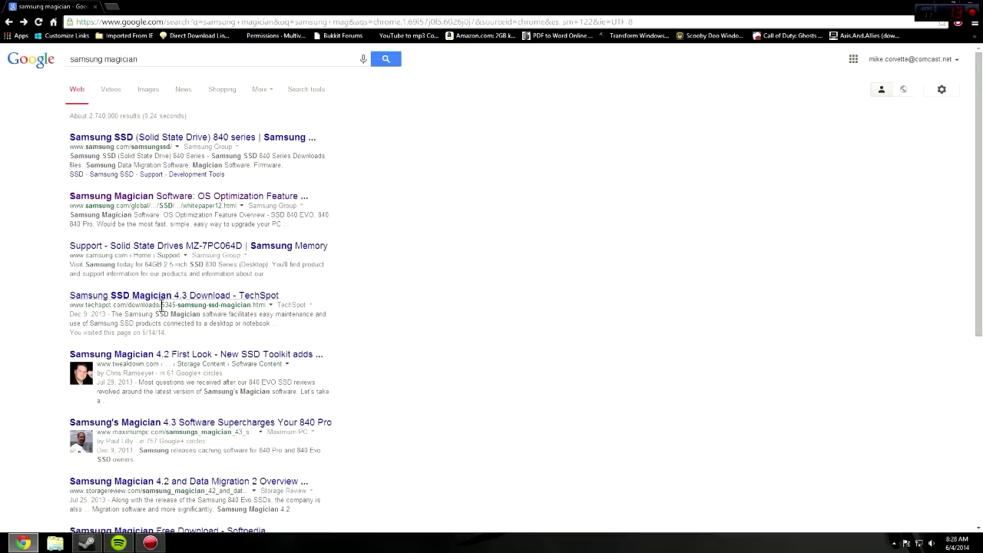
{"action": "left_click", "coordinate": [165, 296]}
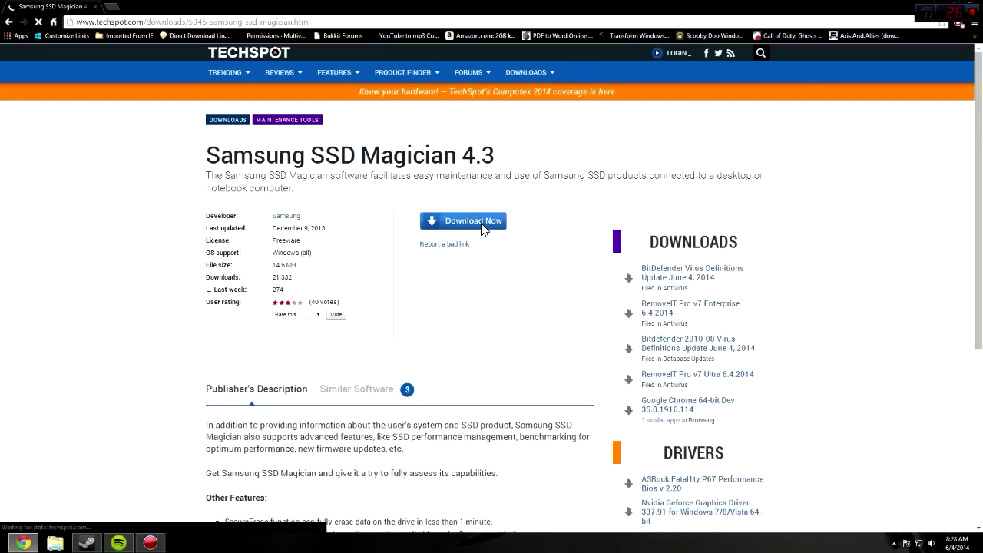
{"action": "left_click", "coordinate": [484, 229]}
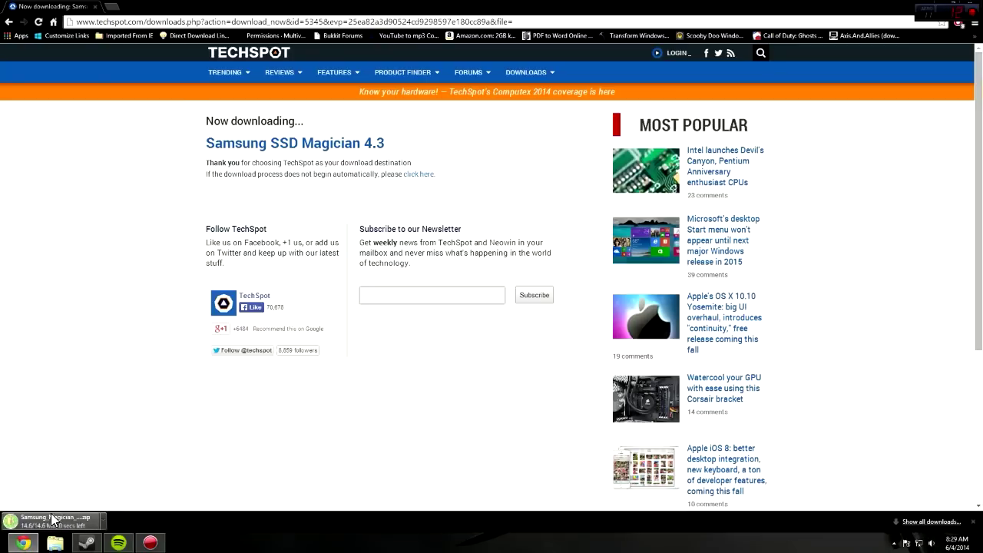
Step: Close Chrome's extra tab and minimize the browser while keeping the download running
{"action": "double_click", "coordinate": [114, 7]}
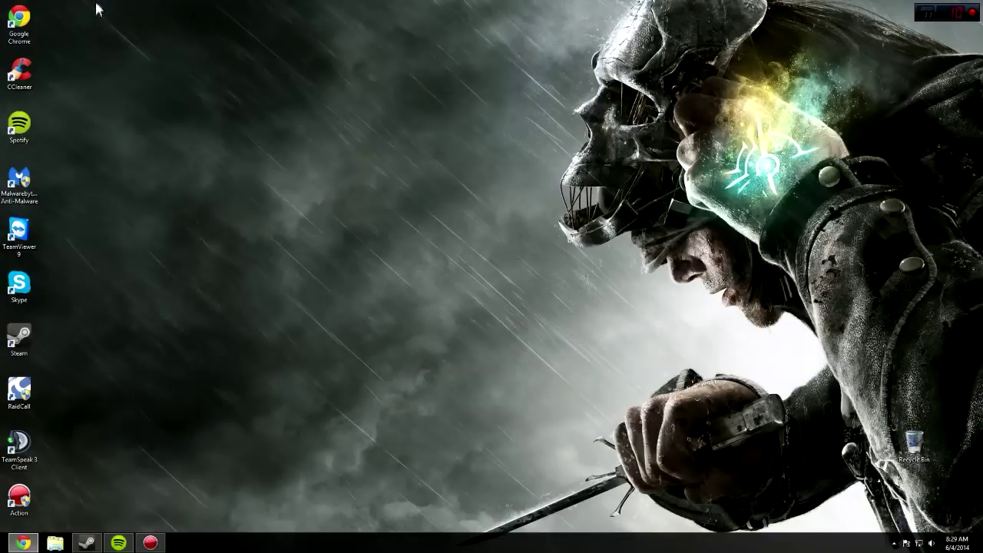
{"action": "left_click", "coordinate": [493, 6]}
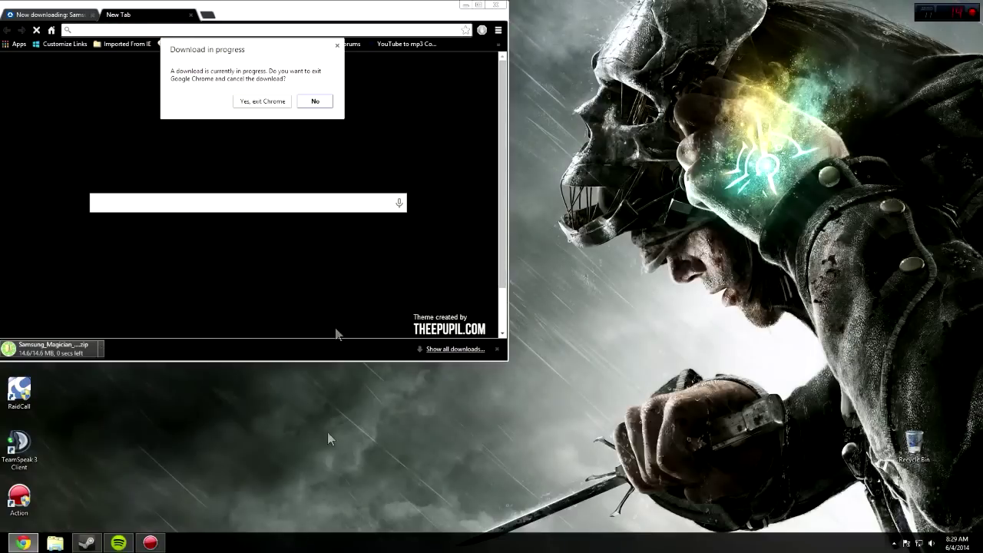
{"action": "left_click", "coordinate": [315, 100]}
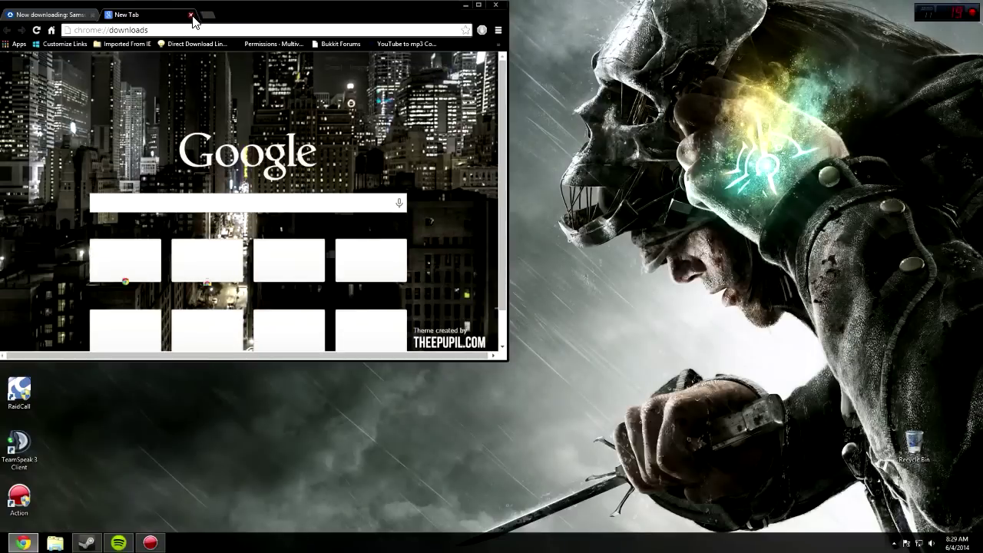
{"action": "left_click", "coordinate": [191, 14]}
{"action": "left_click", "coordinate": [464, 6]}
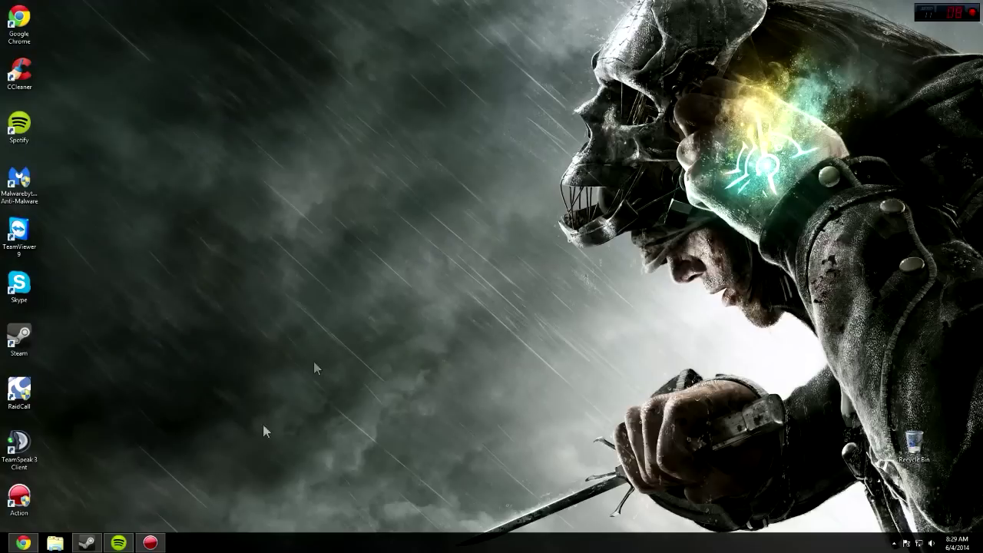
Step: Open the Samsung_Magician_v43 zip from Downloads and launch its setup file
{"action": "left_click", "coordinate": [54, 543]}
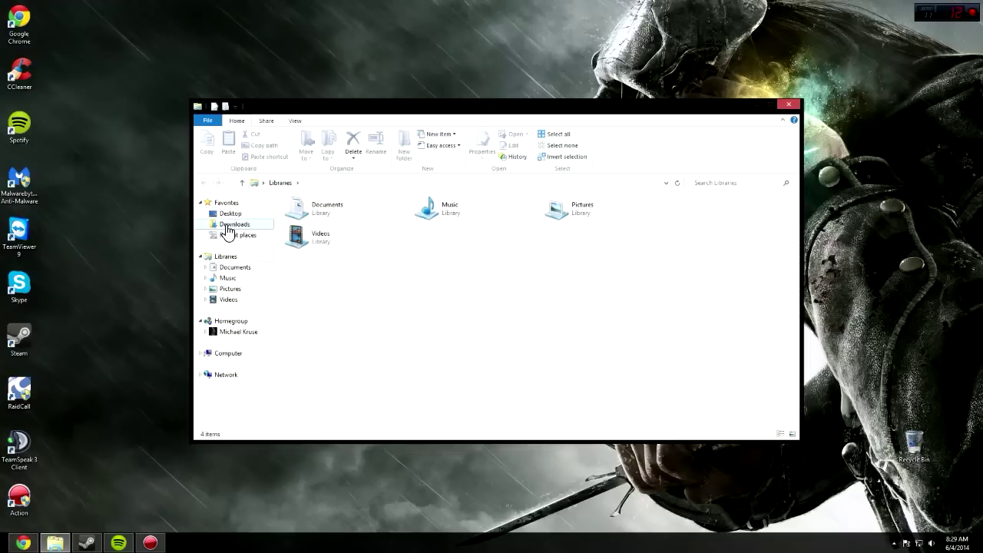
{"action": "left_click", "coordinate": [227, 230]}
{"action": "double_click", "coordinate": [330, 213]}
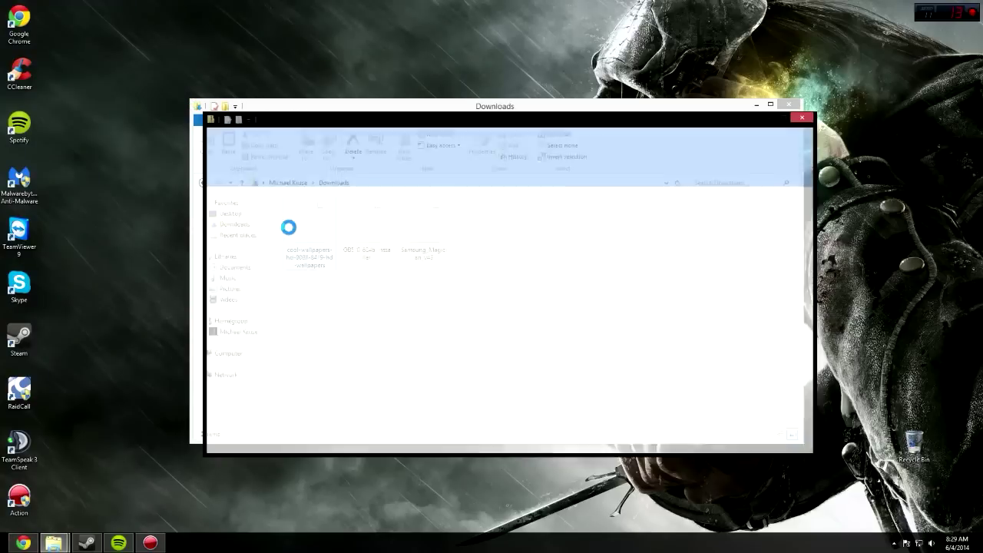
{"action": "left_click", "coordinate": [799, 104]}
{"action": "left_click", "coordinate": [330, 228]}
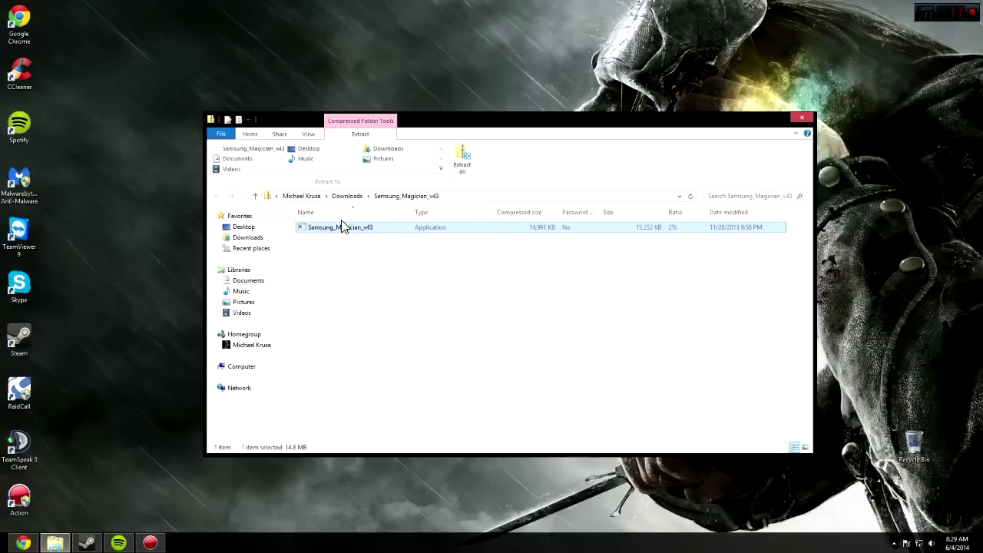
{"action": "left_click", "coordinate": [802, 117]}
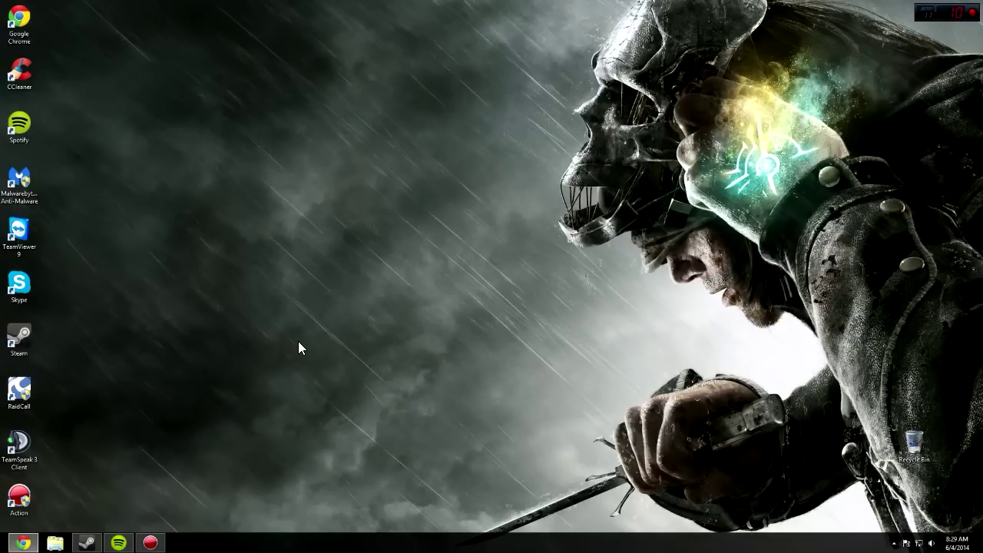
{"action": "left_click_drag", "start_coordinate": [304, 253], "coordinate": [524, 120]}
Step: Review running processes in Task Manager, close it and Explorer, and accept the default setup language
{"action": "right_click", "coordinate": [482, 542]}
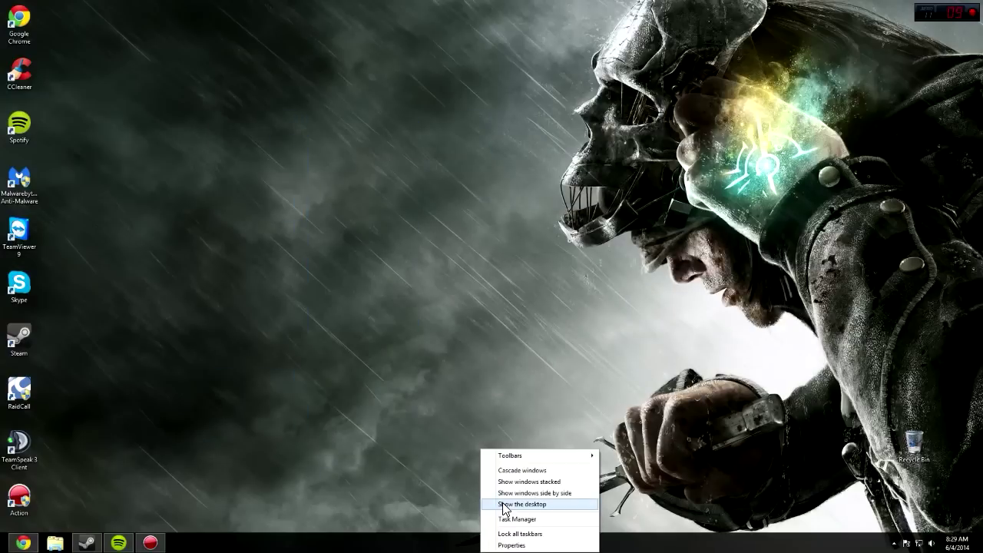
{"action": "left_click", "coordinate": [461, 345]}
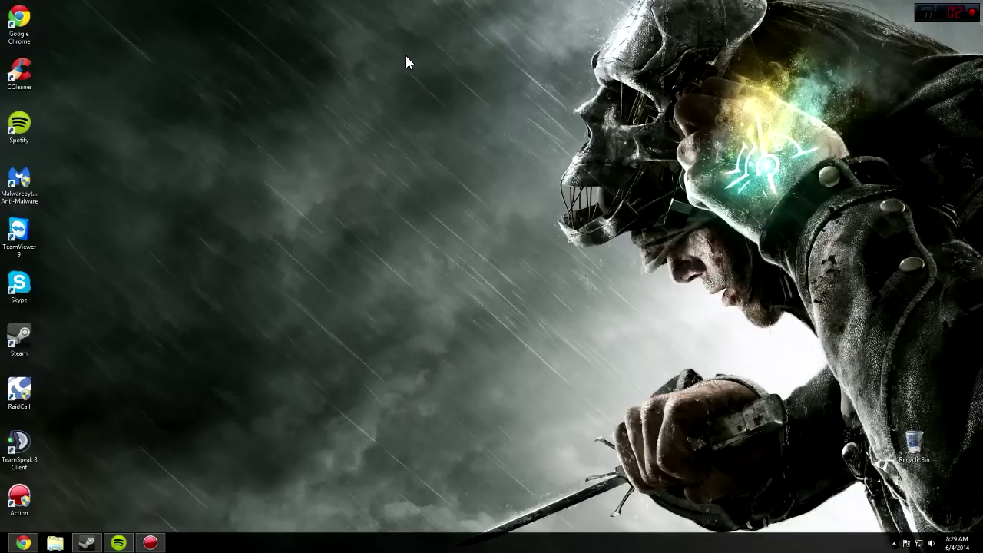
{"action": "left_click", "coordinate": [54, 543]}
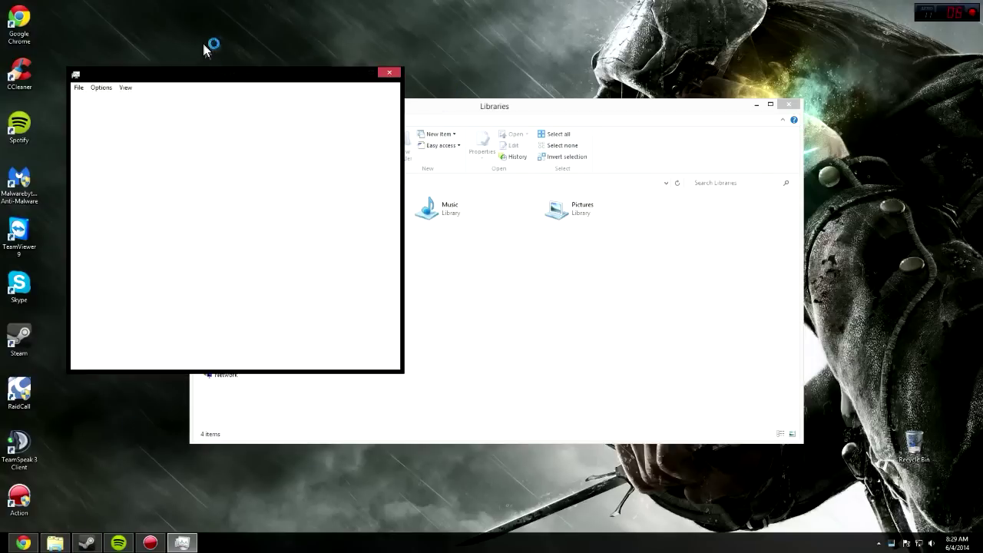
{"action": "left_click_drag", "start_coordinate": [205, 83], "coordinate": [533, 174]}
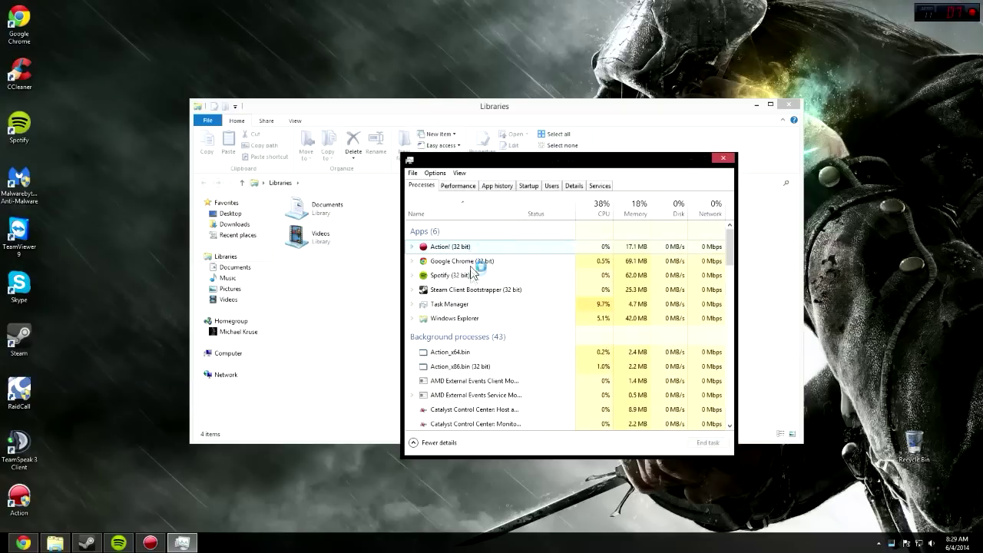
{"action": "scroll", "coordinate": [474, 387], "scroll_direction": "down", "scroll_amount": 8}
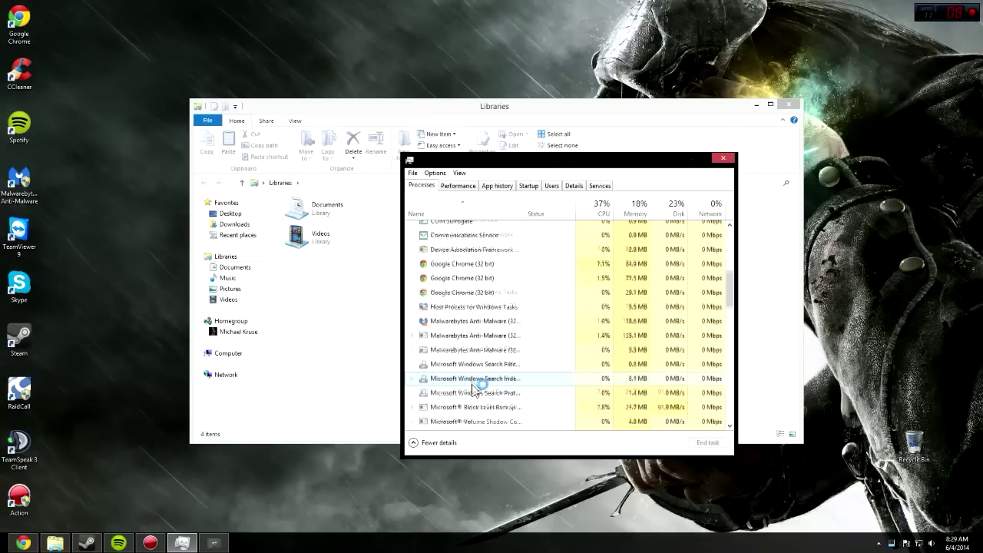
{"action": "left_click", "coordinate": [723, 157]}
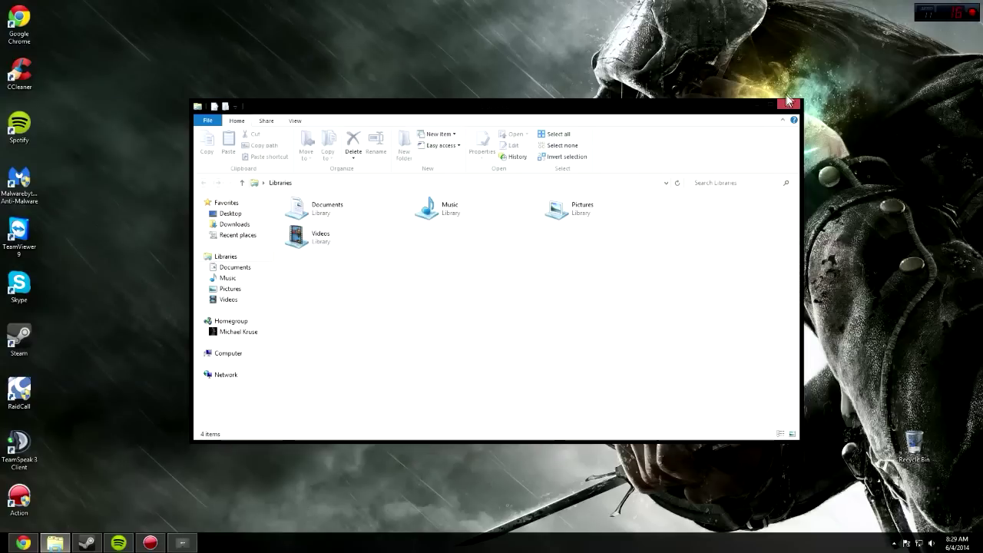
{"action": "left_click", "coordinate": [789, 103]}
{"action": "left_click", "coordinate": [503, 293]}
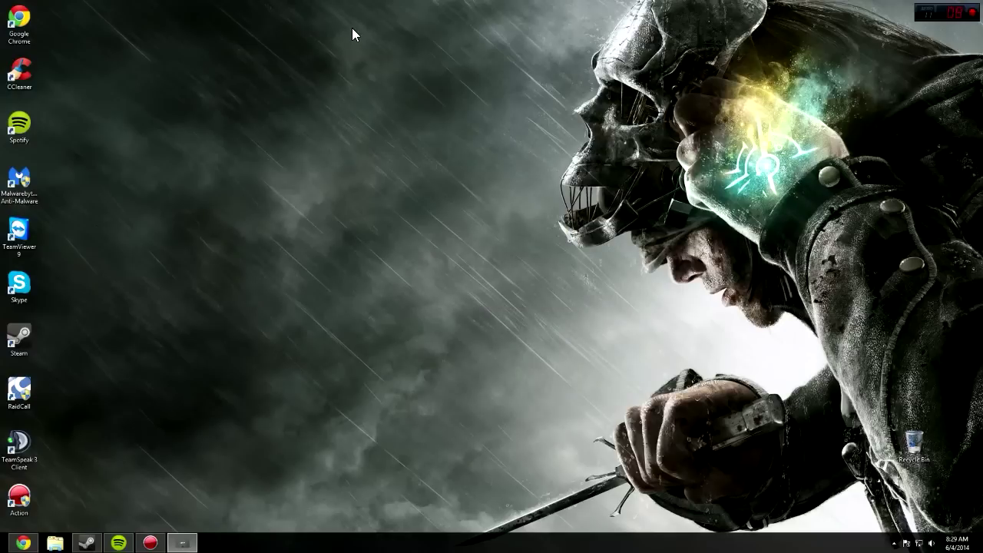
Step: Install Samsung Magician with the licence accepted, default folder and desktop icon option
{"action": "left_click", "coordinate": [545, 352]}
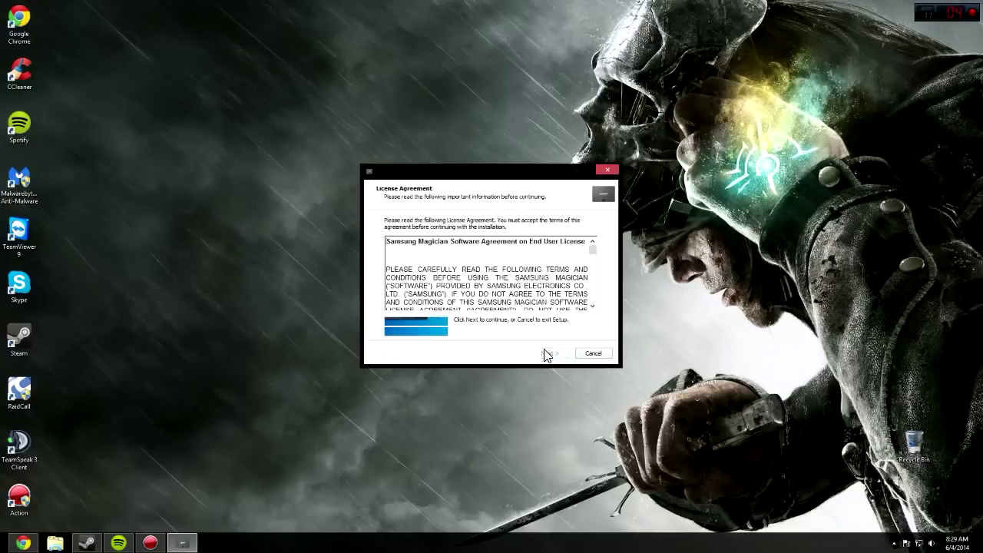
{"action": "left_click", "coordinate": [413, 323]}
{"action": "left_click", "coordinate": [552, 354]}
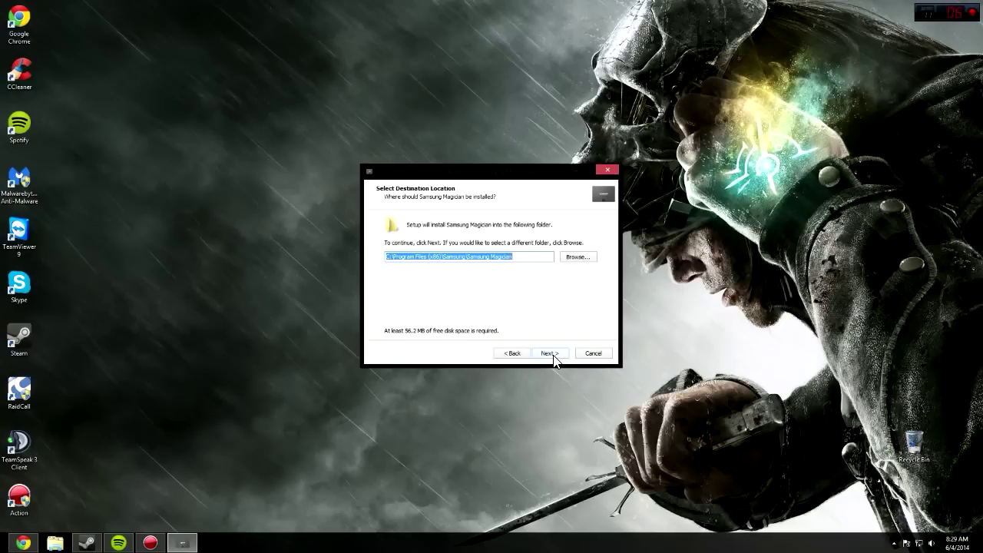
{"action": "left_click", "coordinate": [550, 354]}
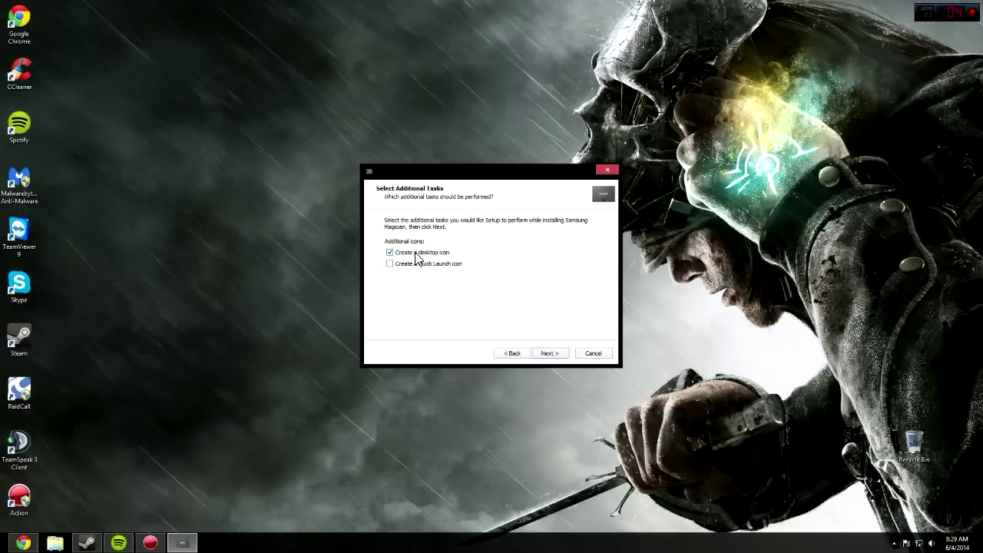
{"action": "left_click", "coordinate": [550, 354]}
{"action": "left_click", "coordinate": [549, 353]}
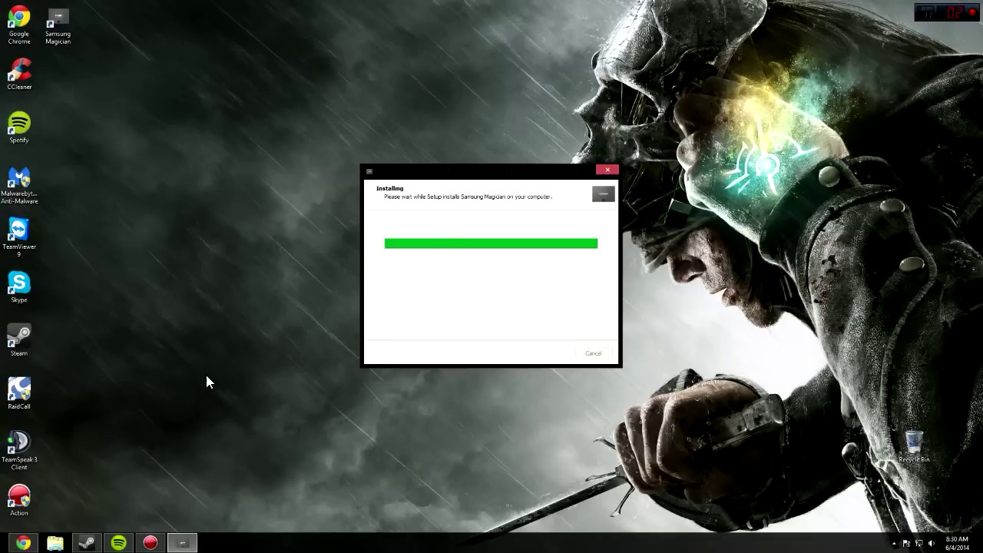
Step: Exit Spotify from the notification-area tray icon
{"action": "left_click", "coordinate": [893, 543]}
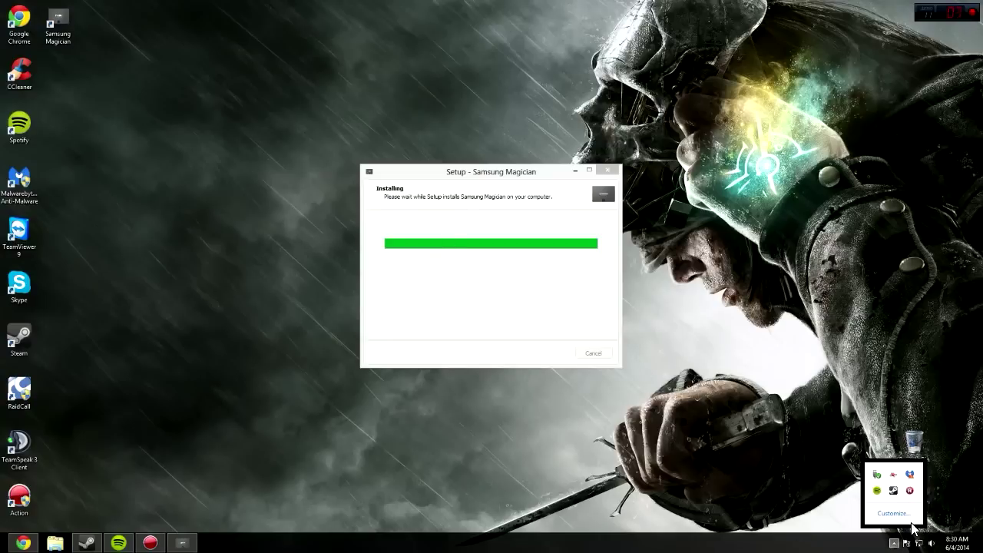
{"action": "right_click", "coordinate": [870, 489]}
{"action": "left_click", "coordinate": [876, 517]}
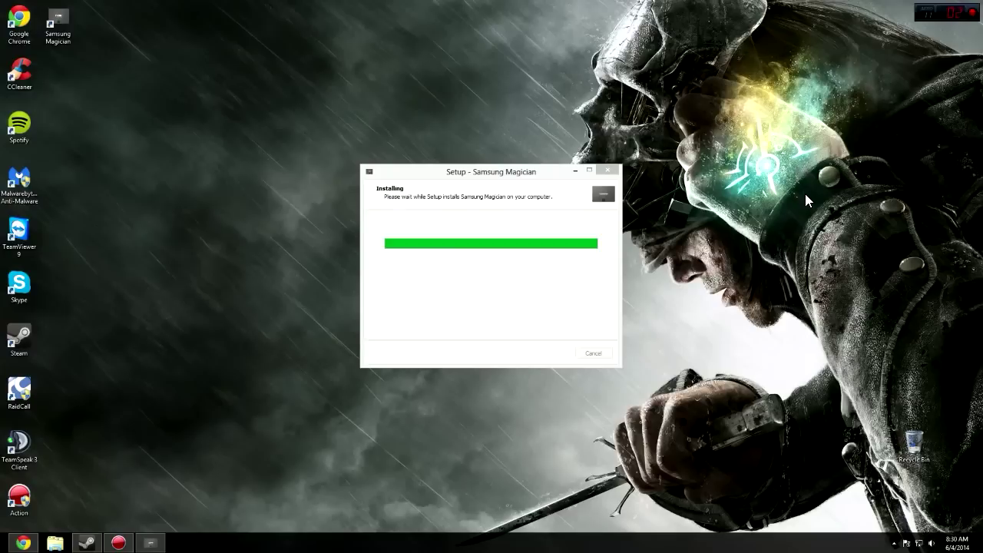
Step: Minimize the Action! recorder and finish the Samsung Magician setup wizard
{"action": "left_click", "coordinate": [119, 542]}
{"action": "left_click", "coordinate": [120, 542]}
{"action": "left_click_drag", "start_coordinate": [158, 23], "coordinate": [133, 84]}
{"action": "right_click", "coordinate": [331, 542]}
{"action": "left_click", "coordinate": [265, 318]}
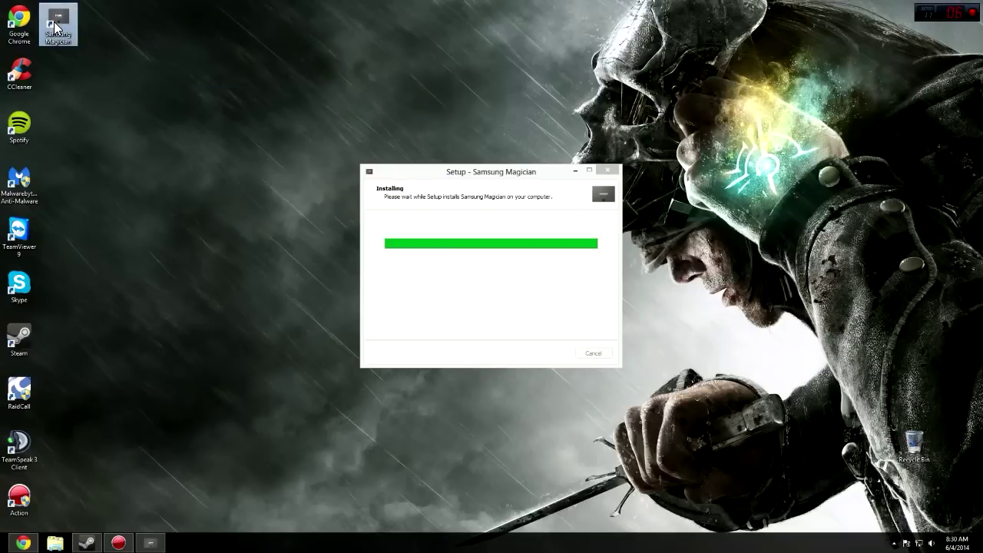
{"action": "double_click", "coordinate": [57, 25]}
{"action": "left_click", "coordinate": [549, 191]}
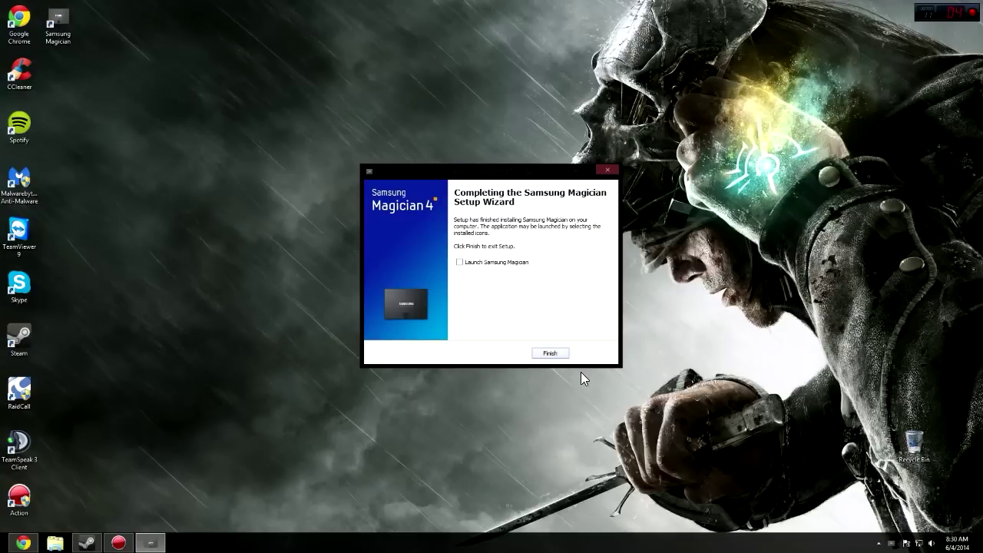
{"action": "left_click", "coordinate": [555, 355]}
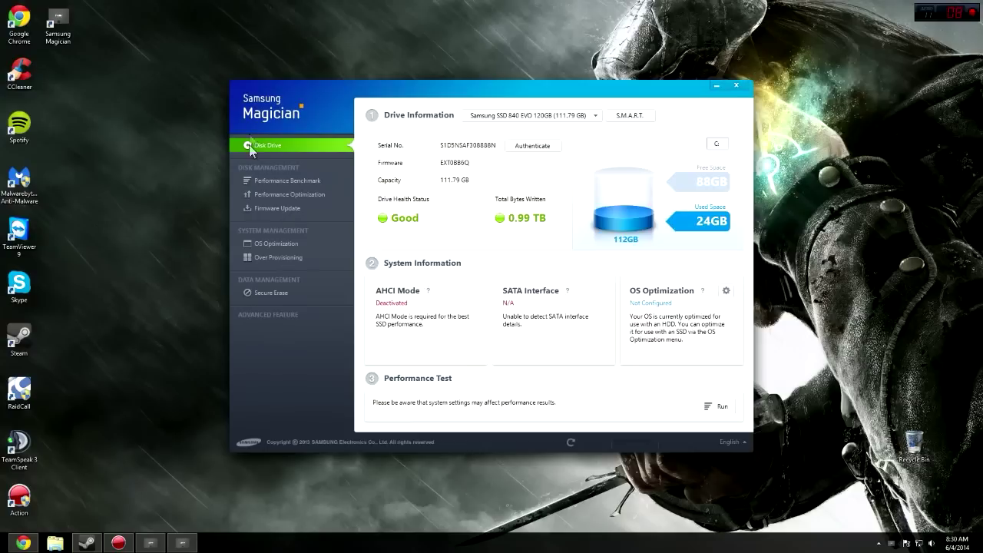
Step: Start a Performance Benchmark on the Samsung SSD, then cancel and confirm stopping it
{"action": "left_click", "coordinate": [276, 181]}
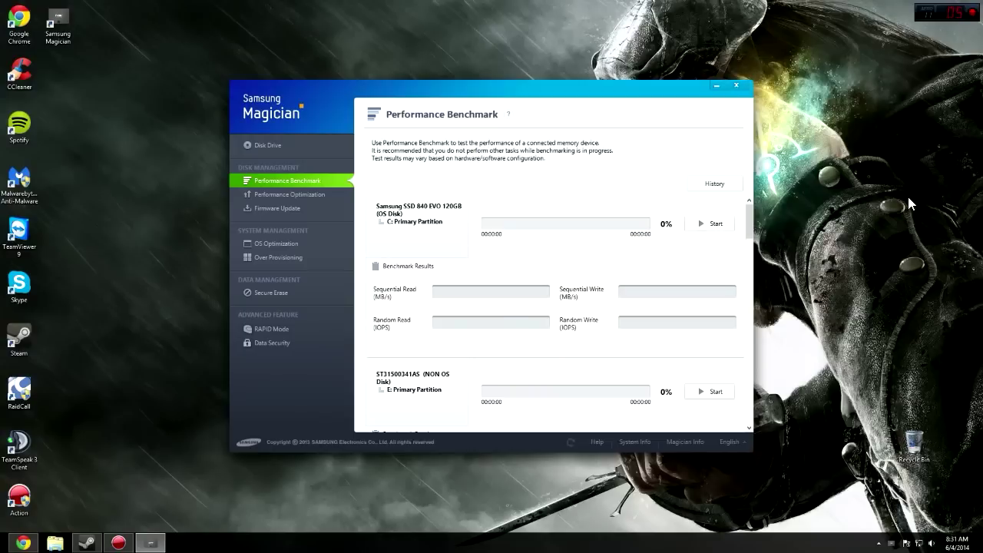
{"action": "left_click", "coordinate": [711, 224]}
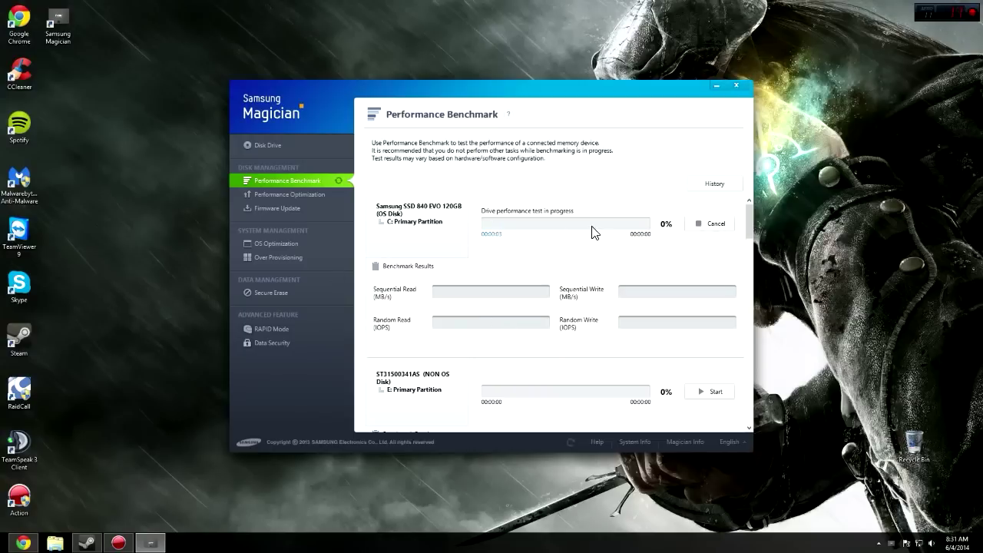
{"action": "left_click", "coordinate": [710, 224]}
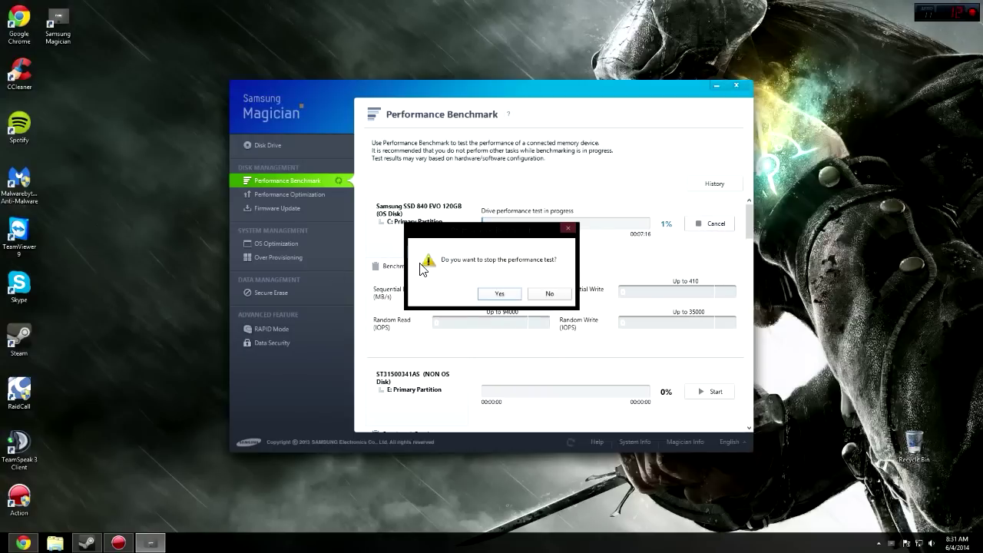
{"action": "left_click", "coordinate": [496, 293]}
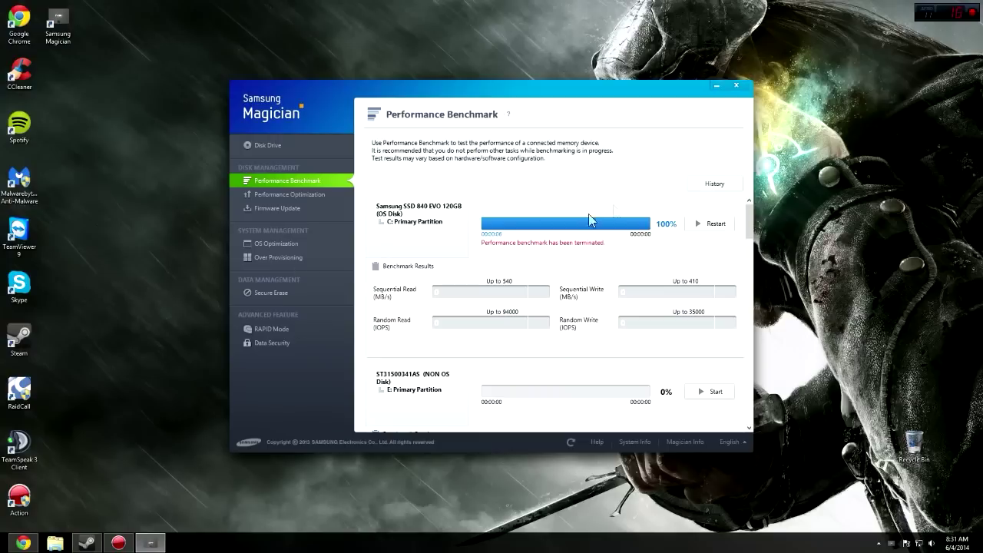
Step: Choose the Maximum Performance profile on the OS Optimization page
{"action": "left_click", "coordinate": [273, 243]}
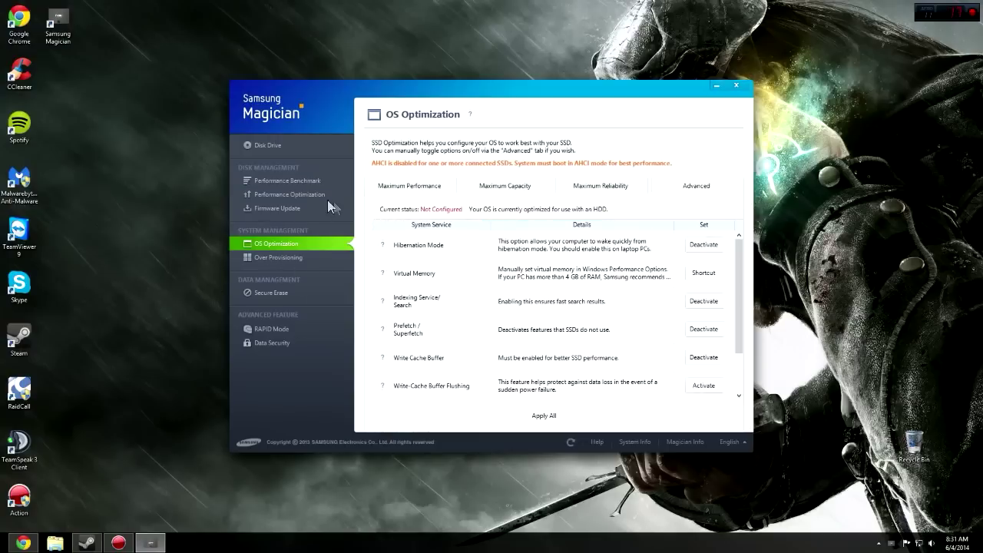
{"action": "left_click", "coordinate": [429, 188]}
{"action": "scroll", "coordinate": [415, 274], "scroll_direction": "down", "scroll_amount": 2}
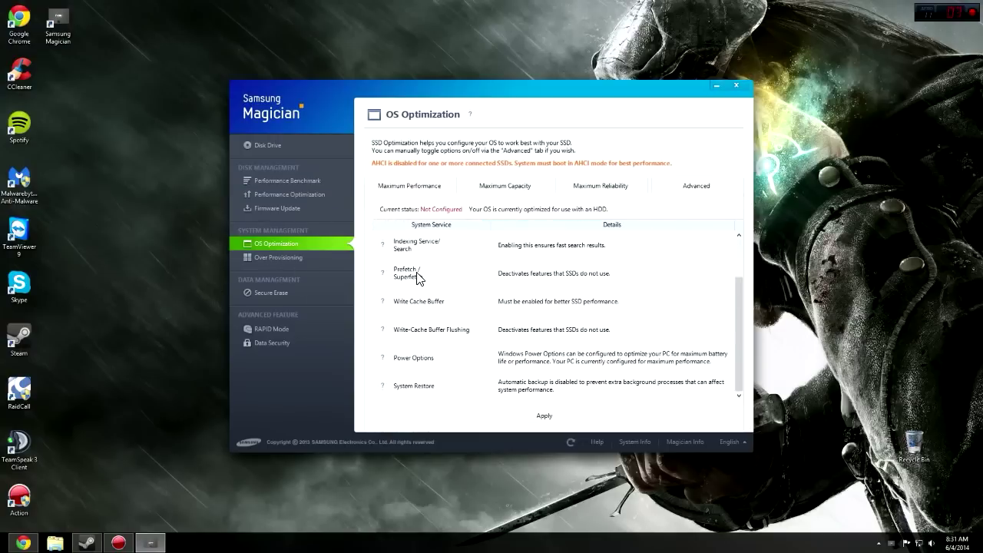
{"action": "scroll", "coordinate": [415, 274], "scroll_direction": "up", "scroll_amount": 2}
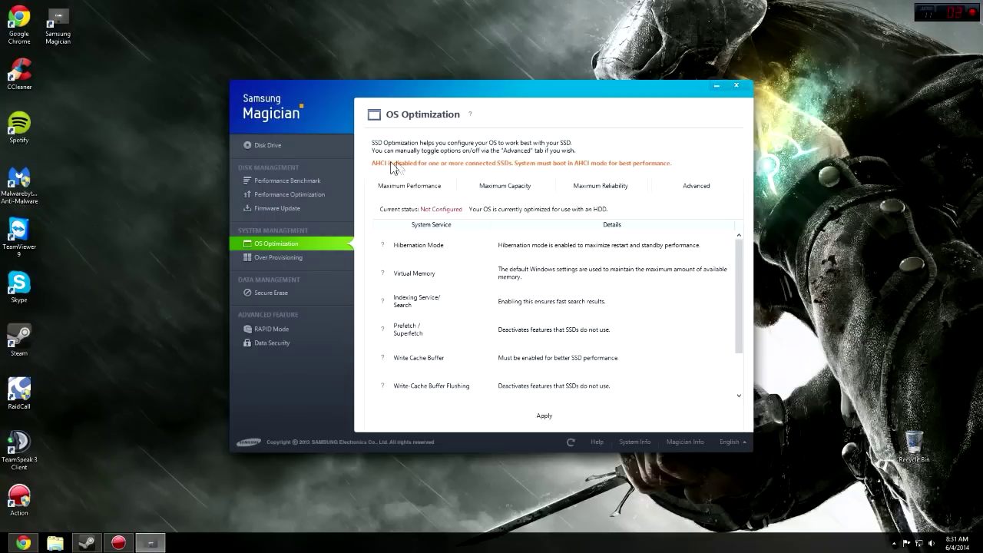
Step: Close the Samsung Magician window
{"action": "left_click", "coordinate": [736, 85]}
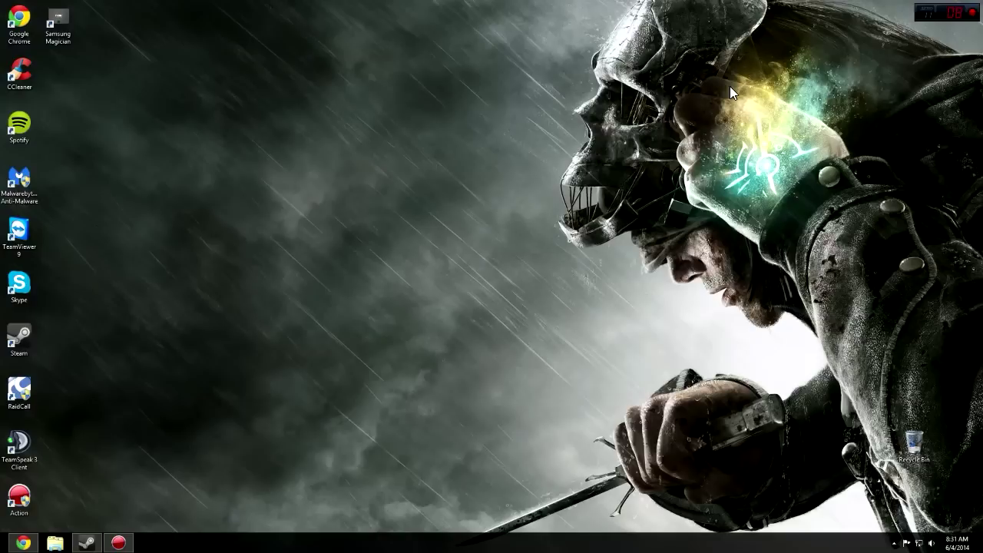